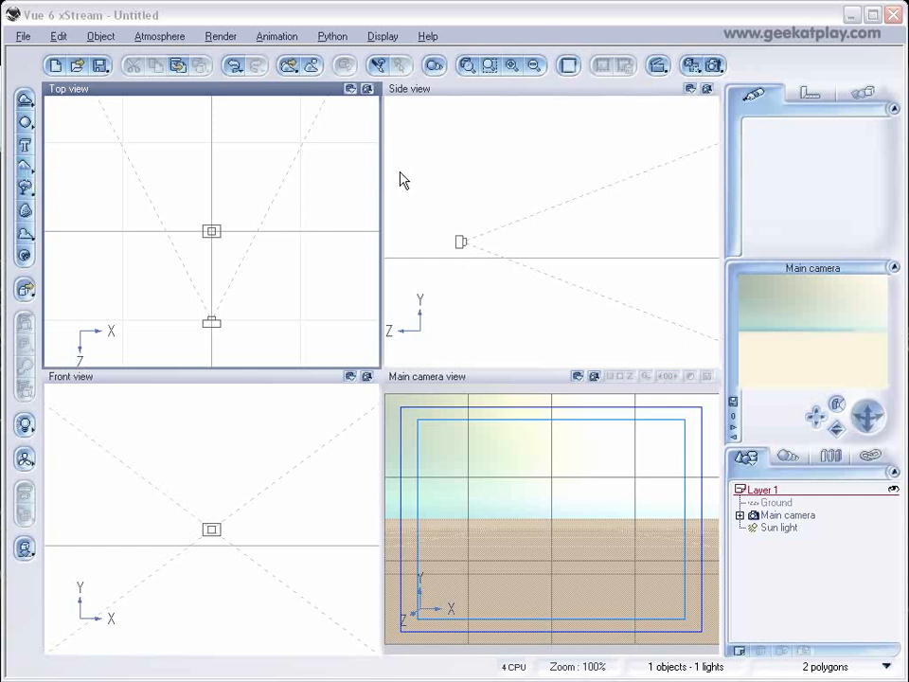
# Step: Add a standard terrain to the scene and open it in the Terrain Editor
pyautogui.click(24, 173)
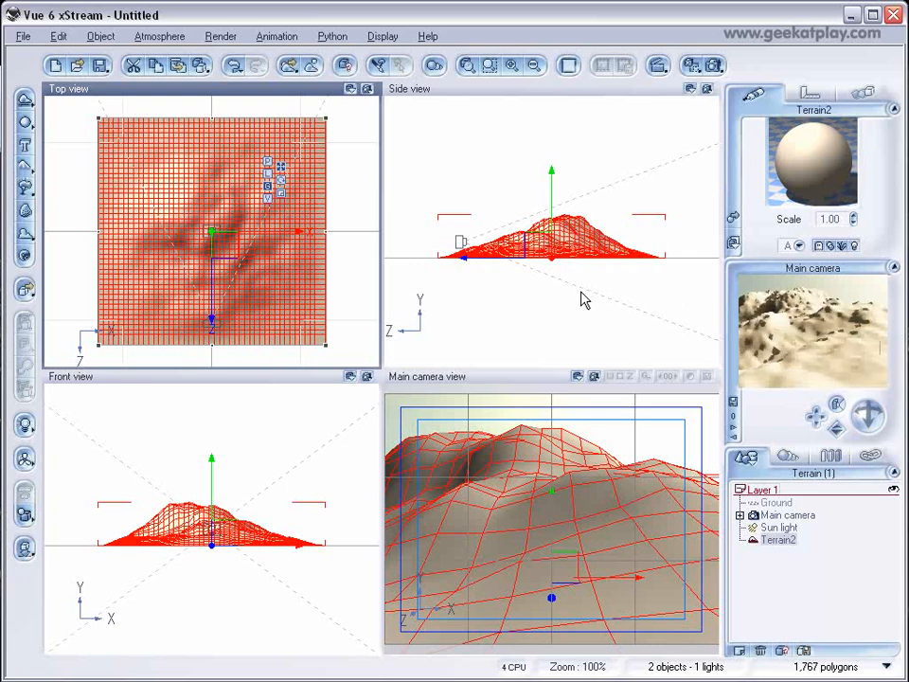
pyautogui.rightClick(279, 270)
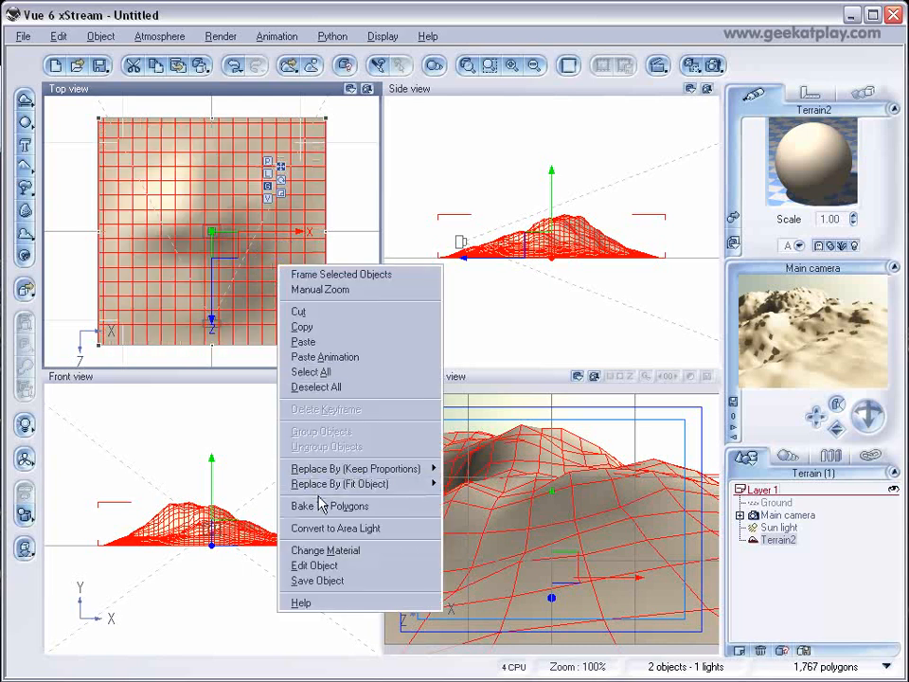
pyautogui.click(317, 566)
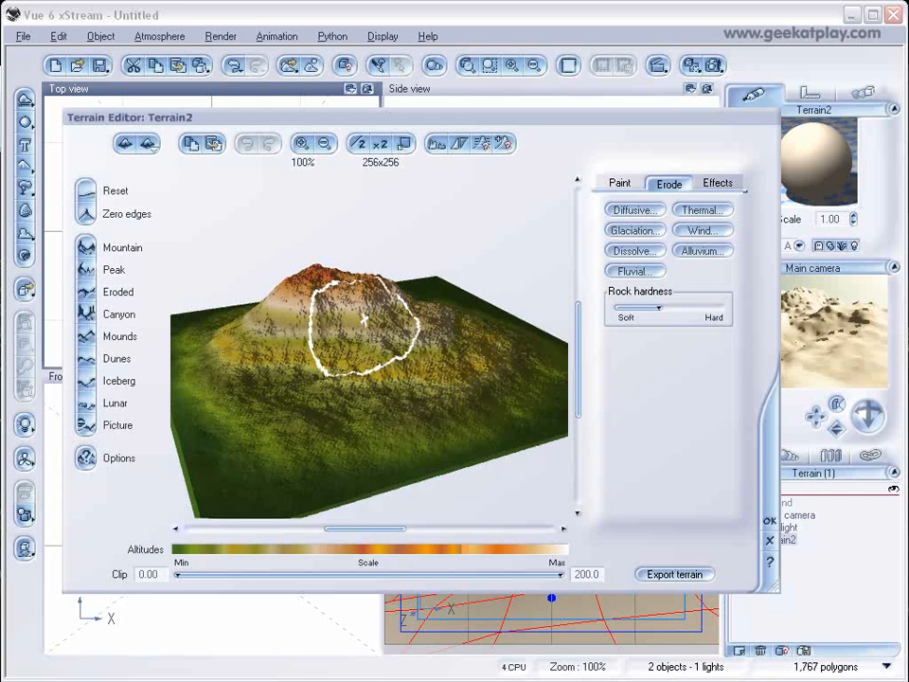
# Step: Lower the mountain's summit and surrounding slopes with several strokes of the airbrush in Dig mode
pyautogui.moveTo(363, 318); pyautogui.dragTo(361, 367, button='right')
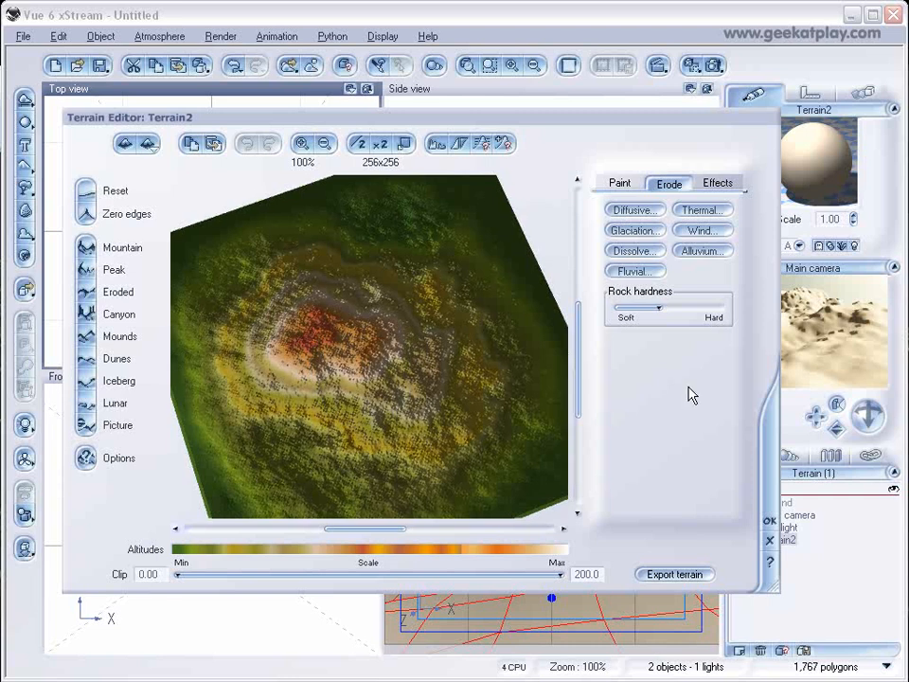
pyautogui.click(620, 185)
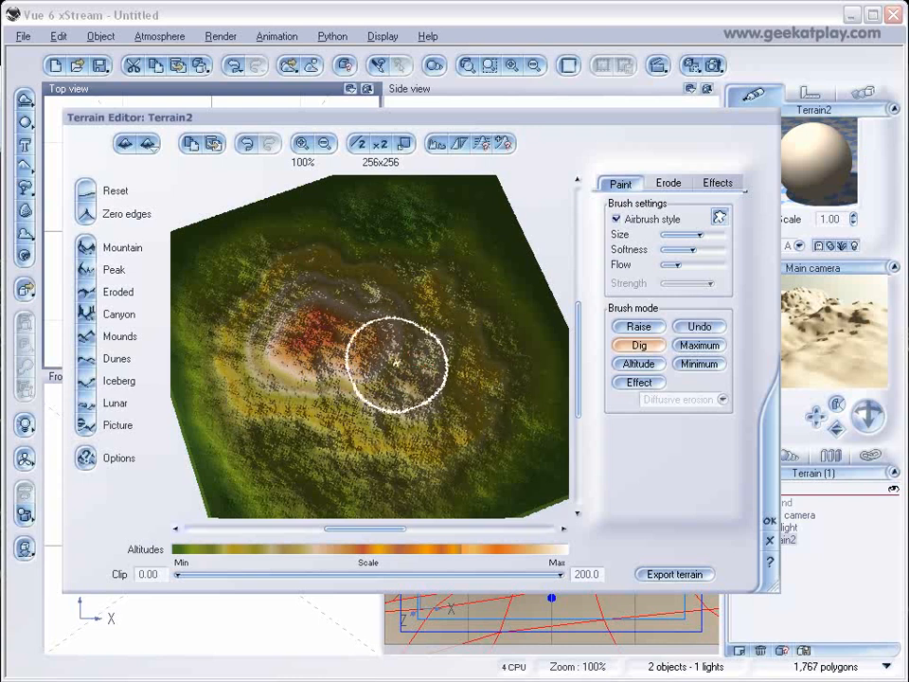
pyautogui.moveTo(397, 363); pyautogui.dragTo(348, 401)
pyautogui.moveTo(390, 337); pyautogui.dragTo(319, 374)
pyautogui.moveTo(381, 301)
pyautogui.mouseDown()
pyautogui.moveTo(276, 333)
pyautogui.moveTo(324, 315)
pyautogui.moveTo(296, 371)
pyautogui.moveTo(341, 365)
pyautogui.moveTo(383, 399)
pyautogui.moveTo(438, 407)
pyautogui.mouseUp()
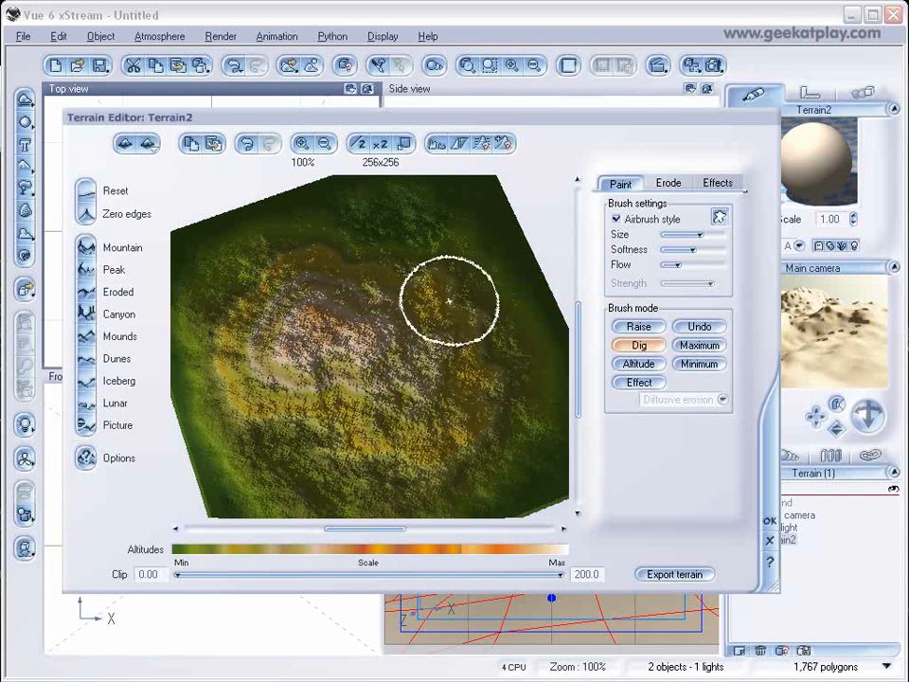
pyautogui.moveTo(382, 324)
pyautogui.mouseDown()
pyautogui.moveTo(349, 331)
pyautogui.moveTo(329, 308)
pyautogui.moveTo(309, 323)
pyautogui.moveTo(300, 371)
pyautogui.moveTo(367, 333)
pyautogui.moveTo(370, 346)
pyautogui.mouseUp()
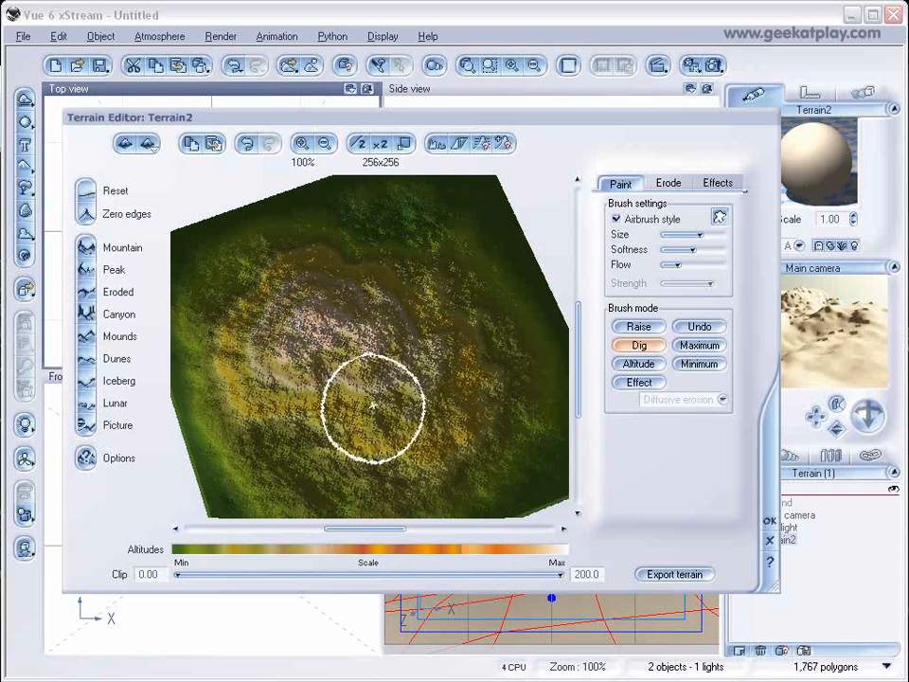
# Step: Erode the terrain with Thermal, Wind and Diffusive erosion
pyautogui.click(663, 184)
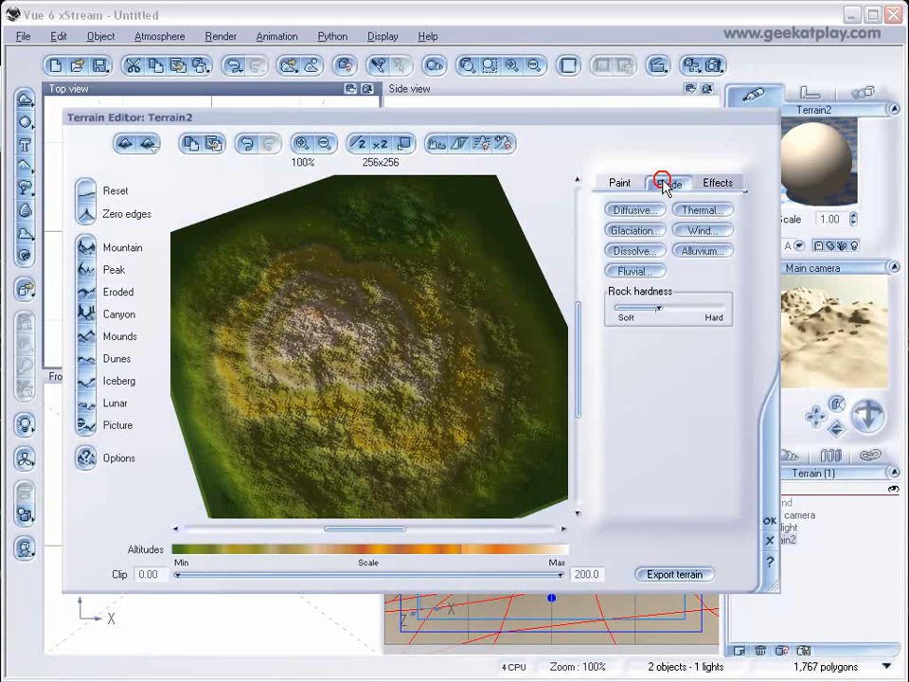
pyautogui.click(705, 210)
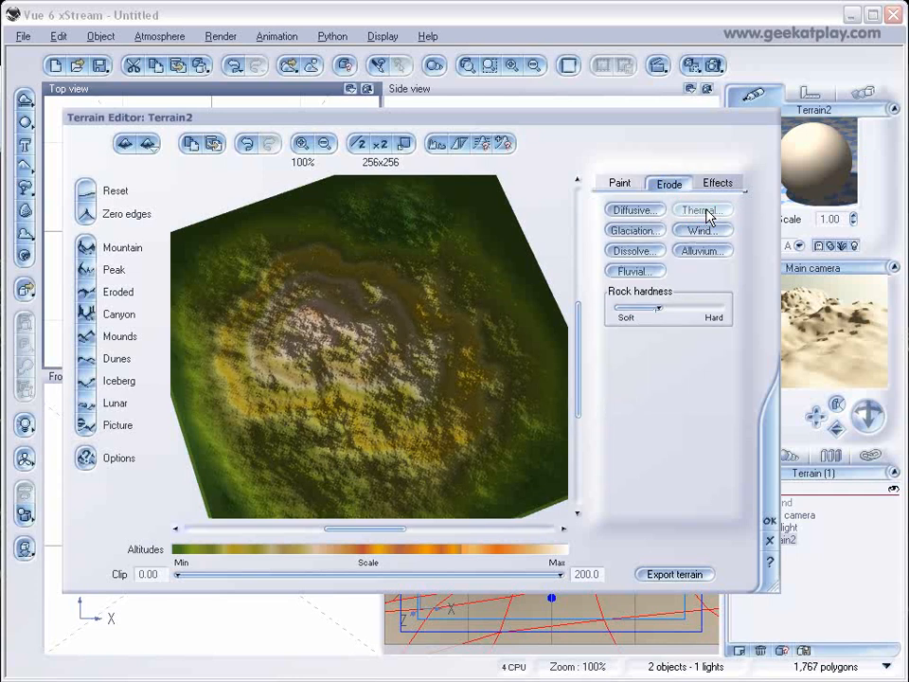
pyautogui.click(710, 236)
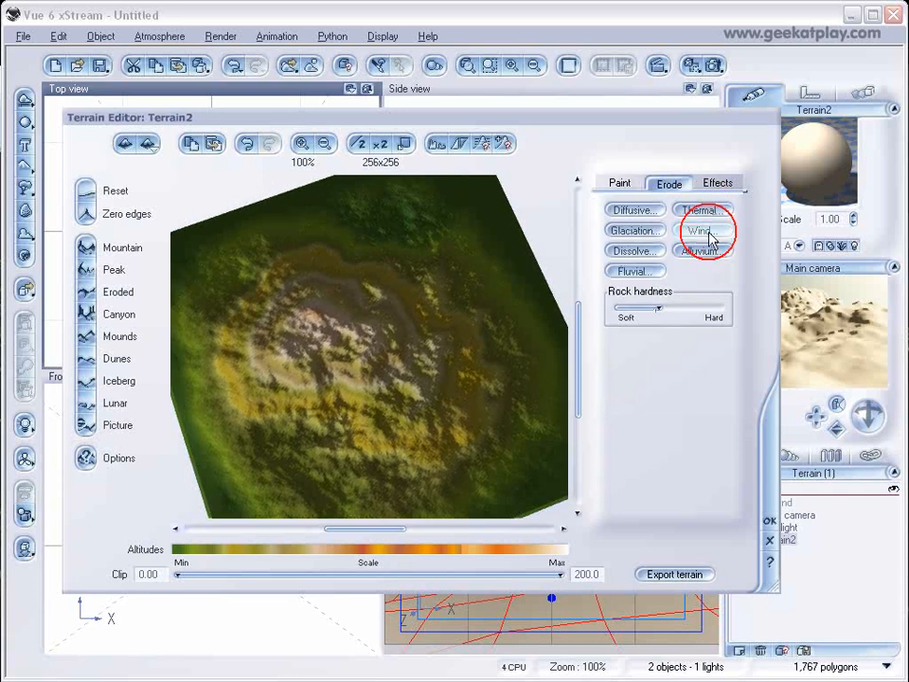
pyautogui.click(631, 210)
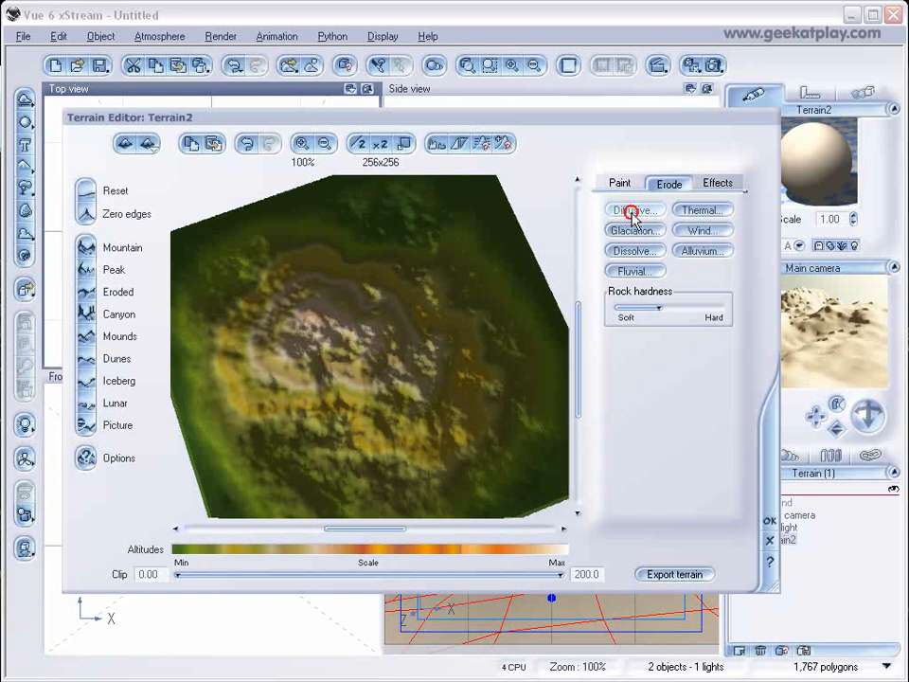
pyautogui.click(631, 210)
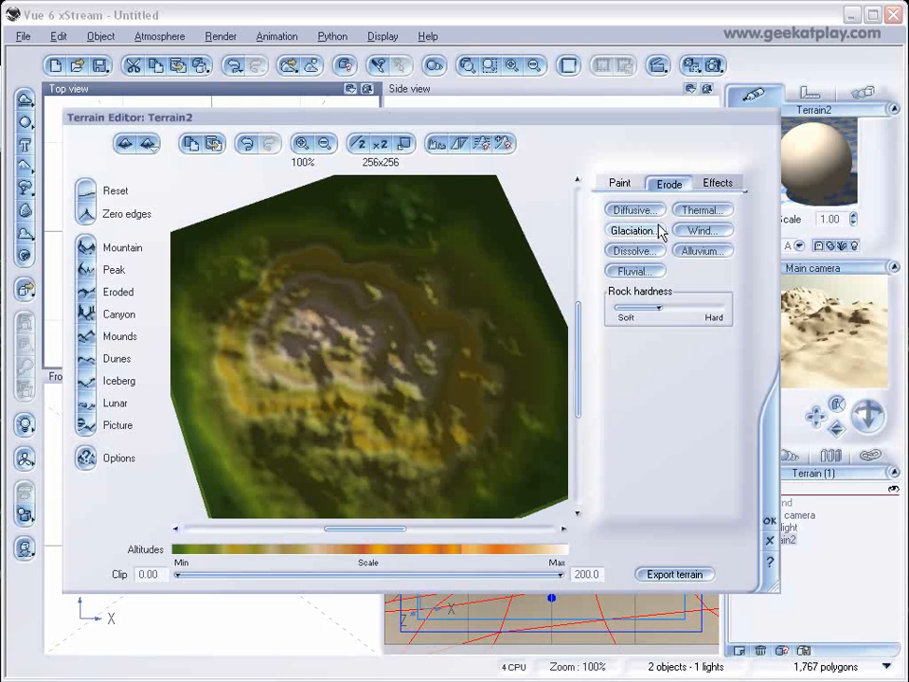
# Step: Touch up a few spots around the summit with the brush and finish the terrain with another pass of Thermal erosion
pyautogui.click(371, 338)
pyautogui.click(371, 353)
pyautogui.click(319, 319)
pyautogui.click(279, 351)
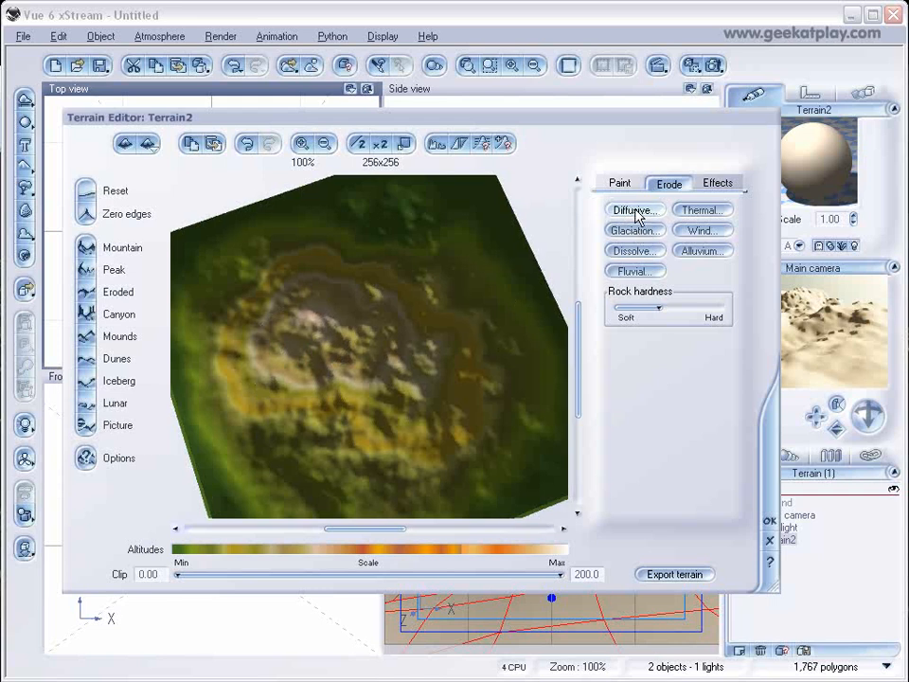
pyautogui.click(698, 211)
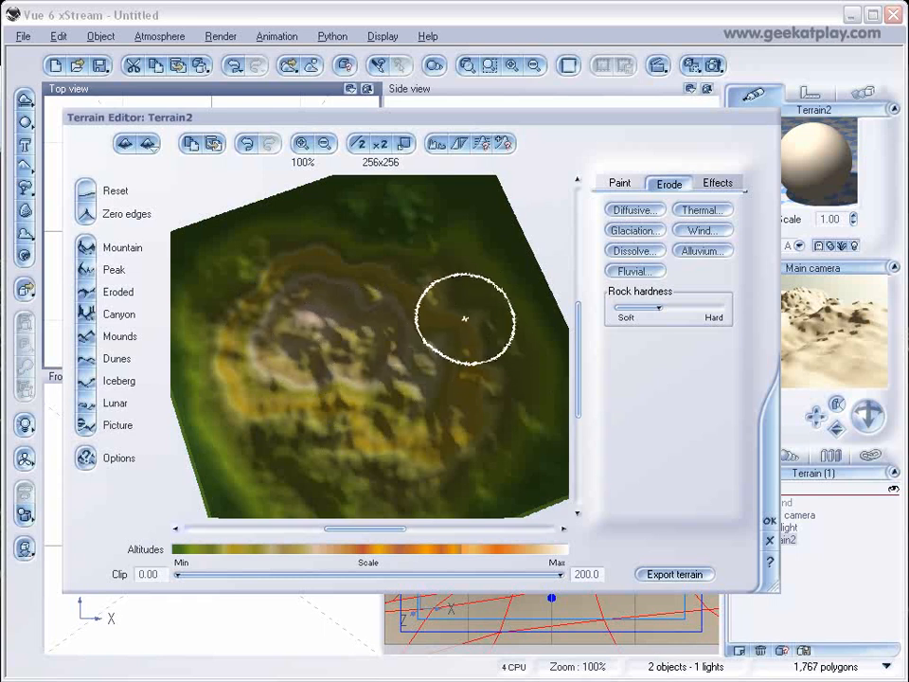
pyautogui.click(769, 523)
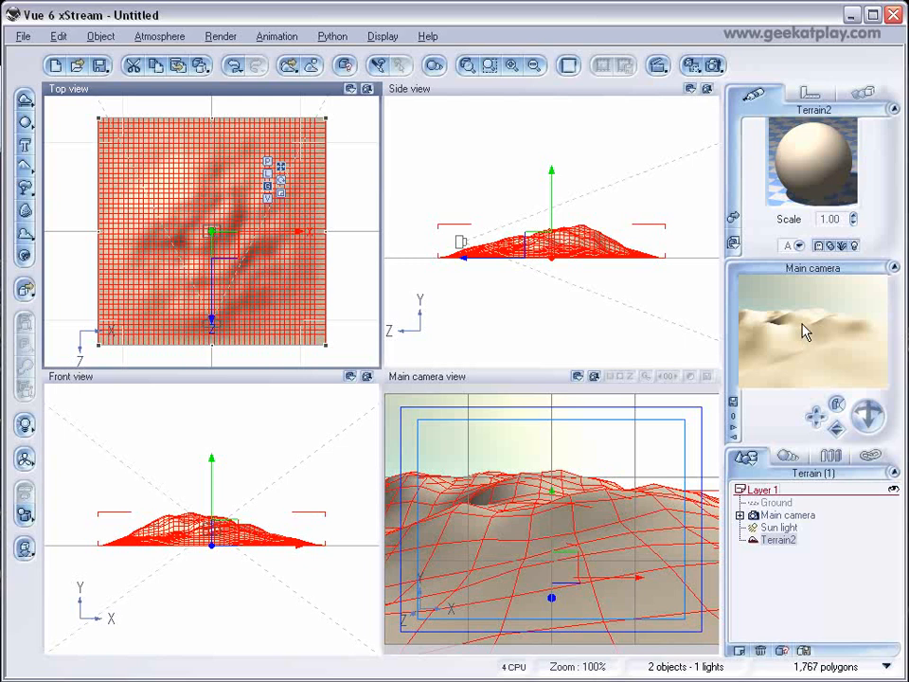
# Step: Load the Desert material from the Landscapes collection onto the terrain
pyautogui.rightClick(790, 146)
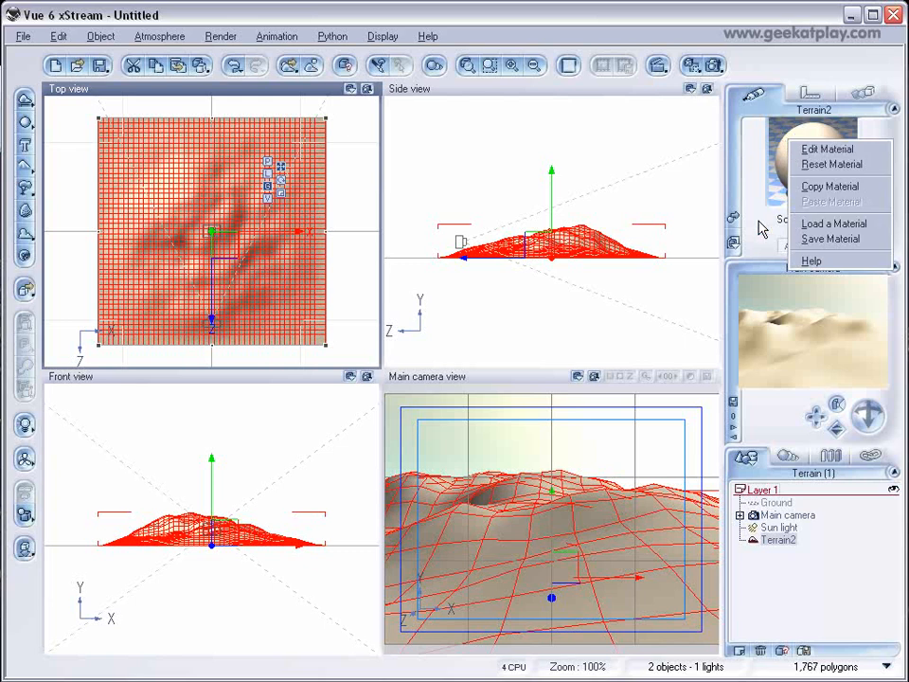
pyautogui.click(833, 223)
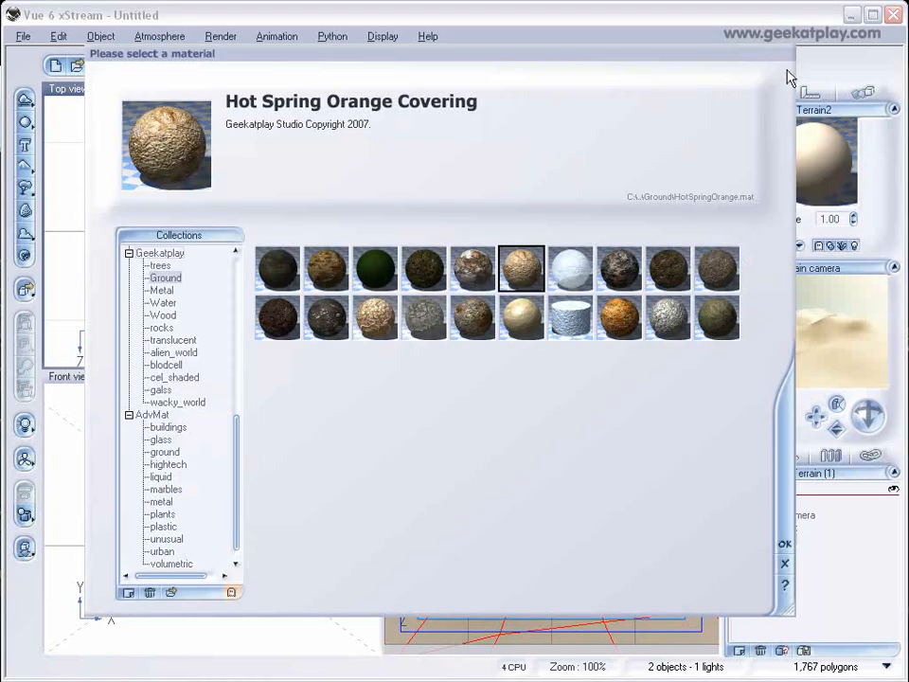
pyautogui.moveTo(754, 61); pyautogui.dragTo(773, 288)
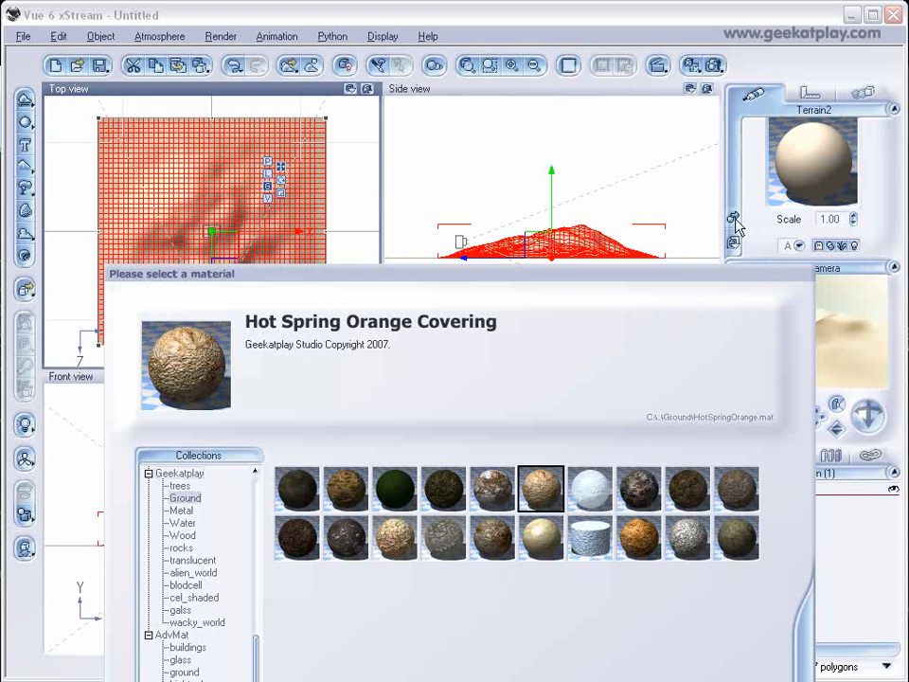
pyautogui.moveTo(690, 284); pyautogui.dragTo(685, 76)
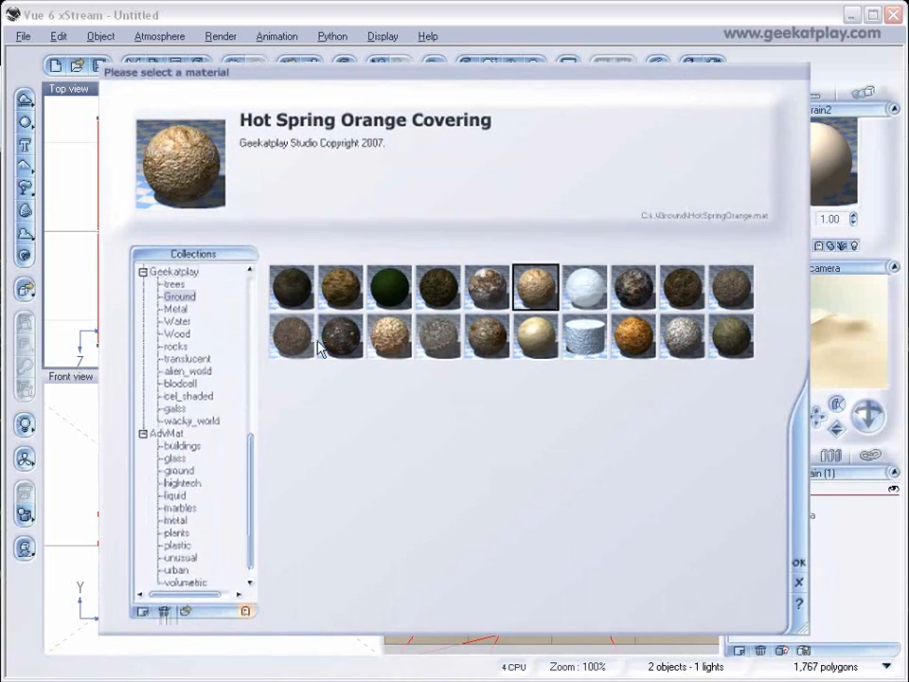
pyautogui.moveTo(258, 527); pyautogui.dragTo(254, 367)
pyautogui.click(161, 269)
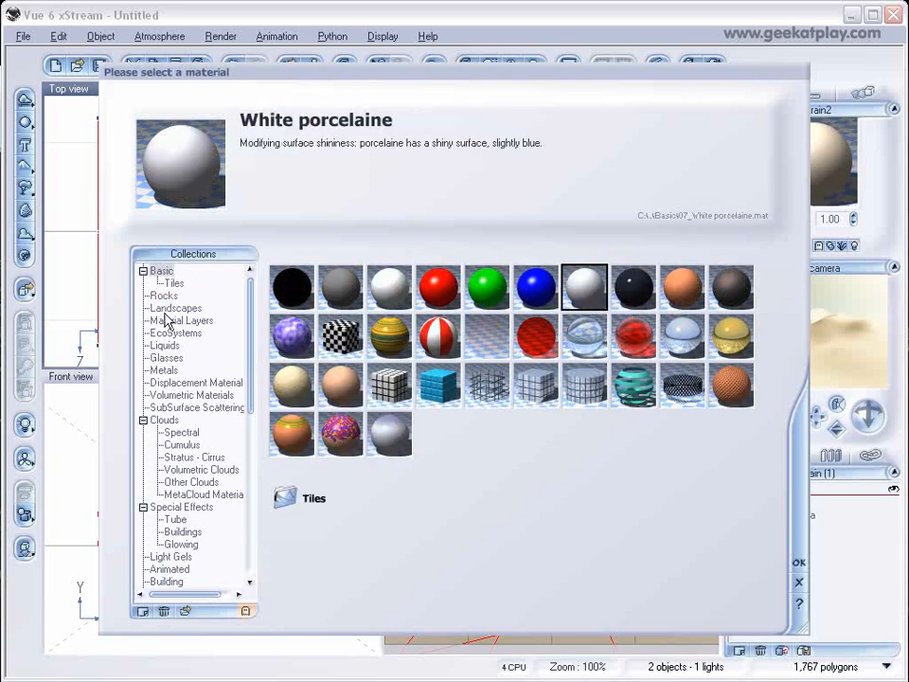
pyautogui.click(171, 308)
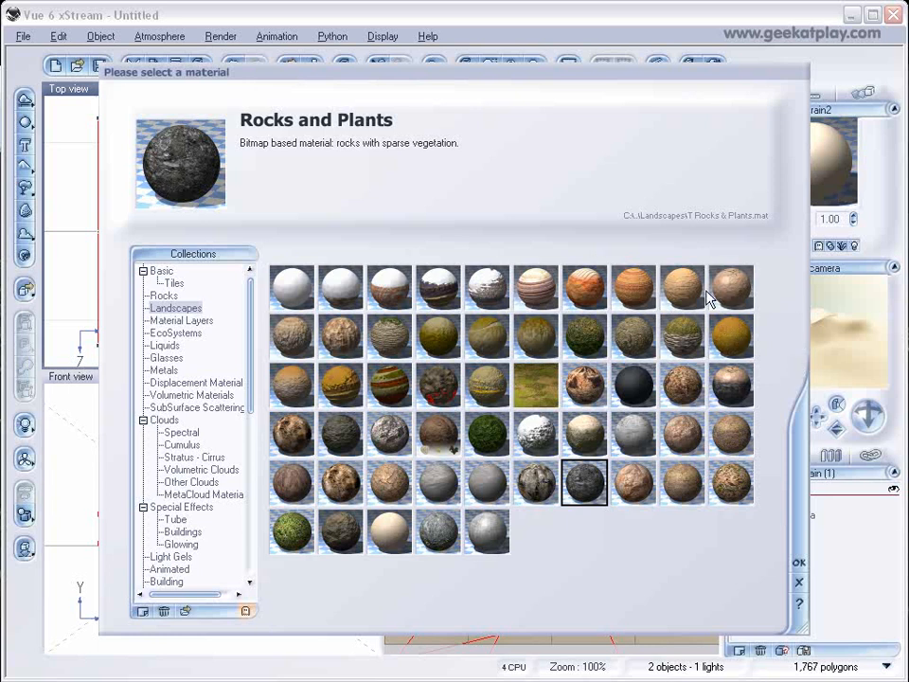
pyautogui.click(687, 299)
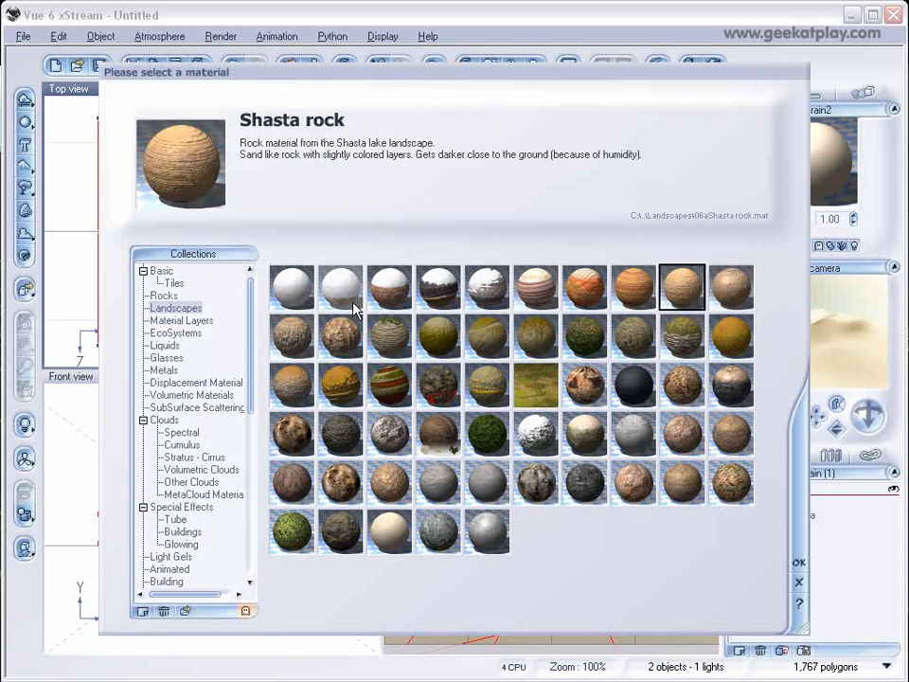
pyautogui.click(346, 342)
pyautogui.click(280, 349)
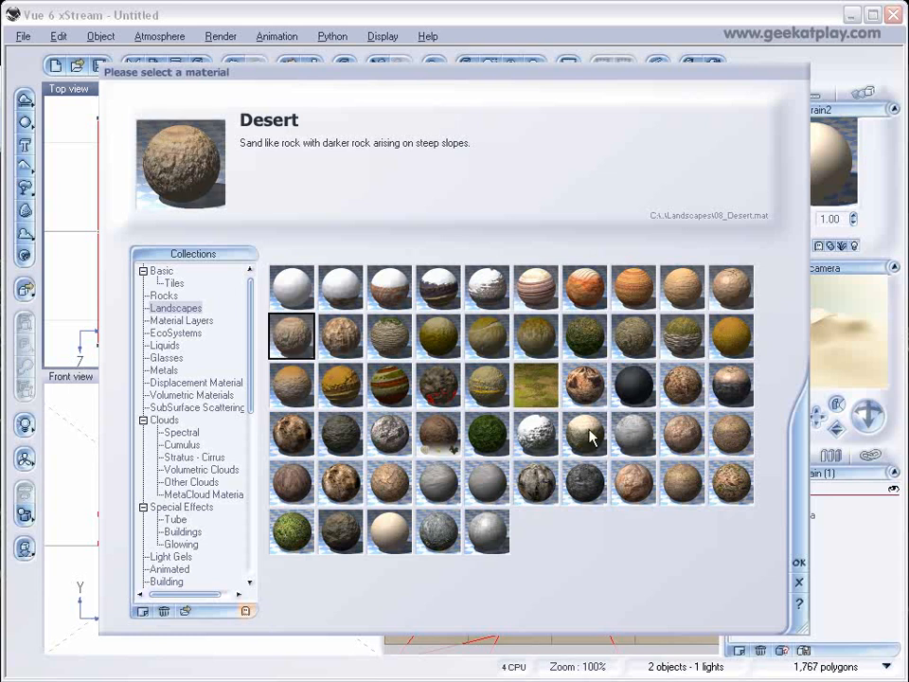
pyautogui.click(798, 563)
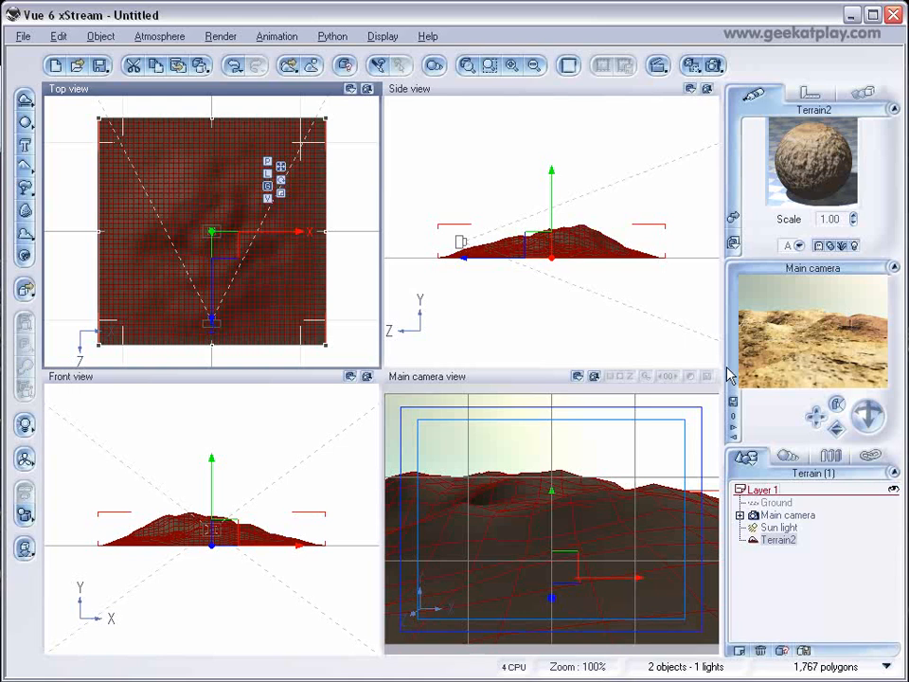
# Step: Replace the terrain's material with Green Grass from the Ground folder of the Geekatplay collection
pyautogui.rightClick(781, 149)
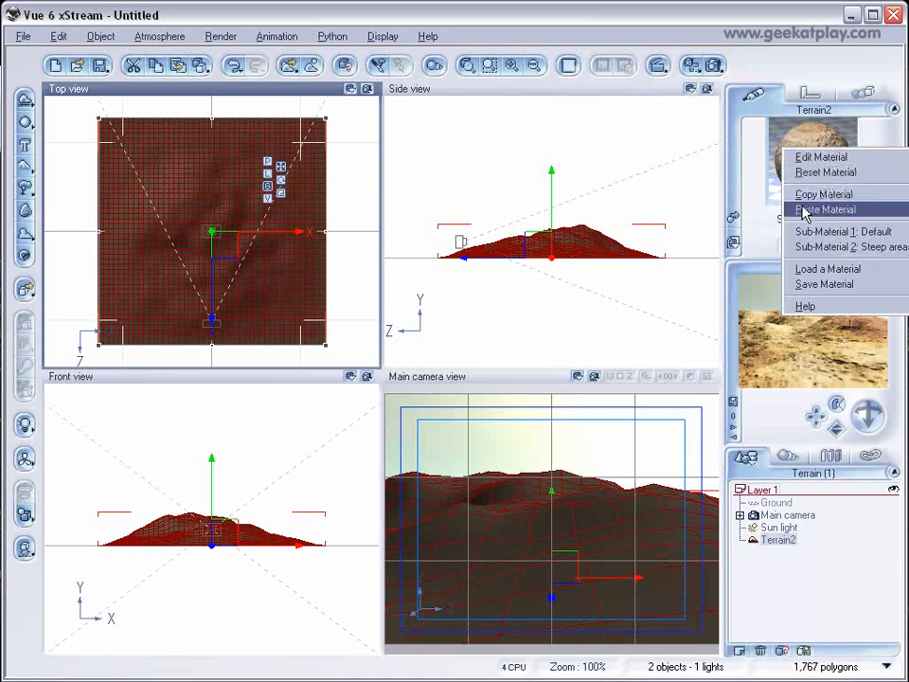
pyautogui.click(806, 270)
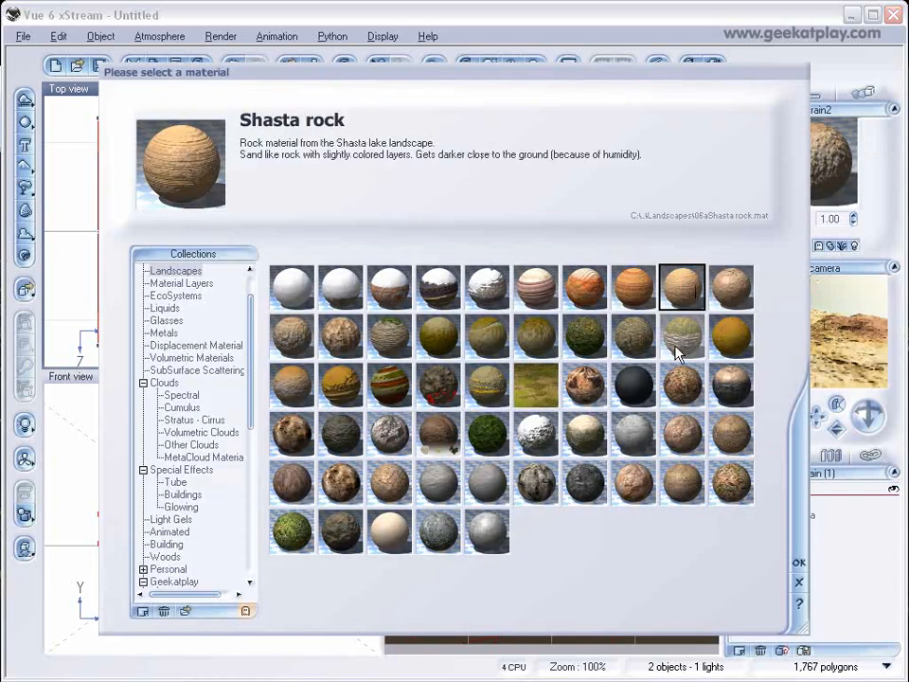
pyautogui.click(677, 350)
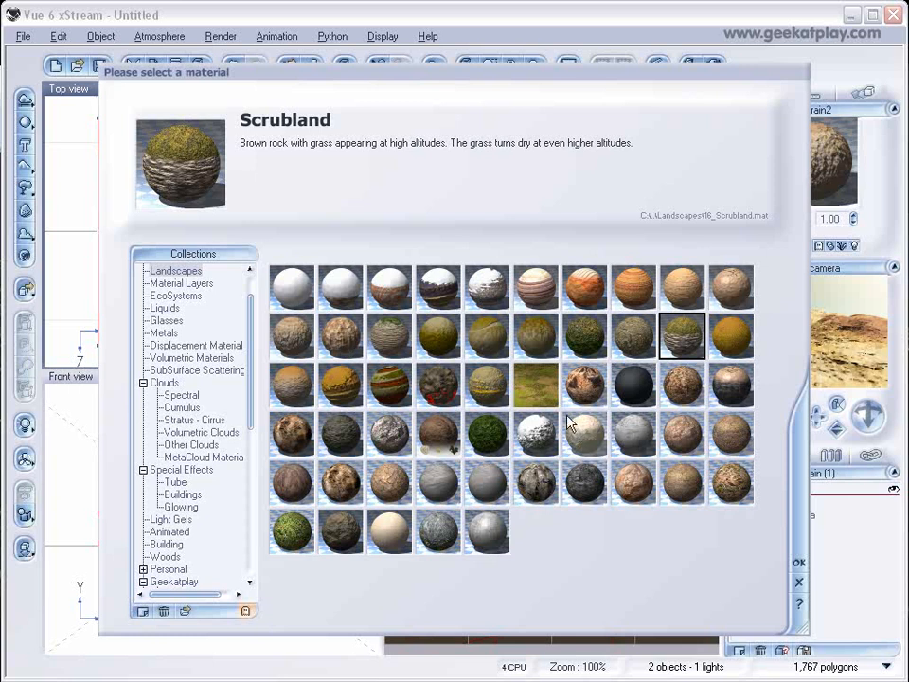
pyautogui.click(586, 433)
pyautogui.click(679, 431)
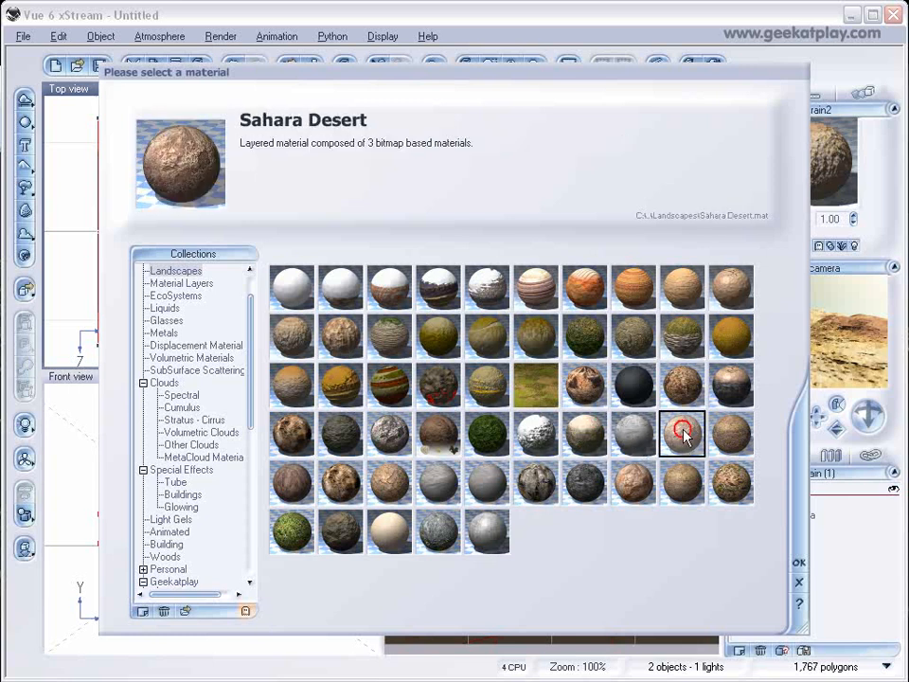
pyautogui.click(584, 485)
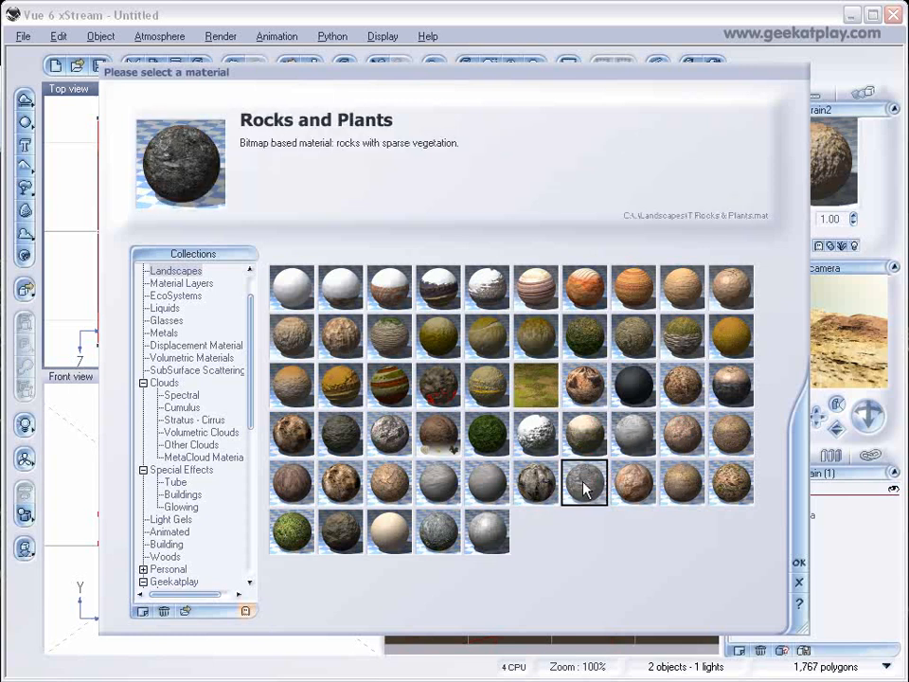
pyautogui.click(340, 531)
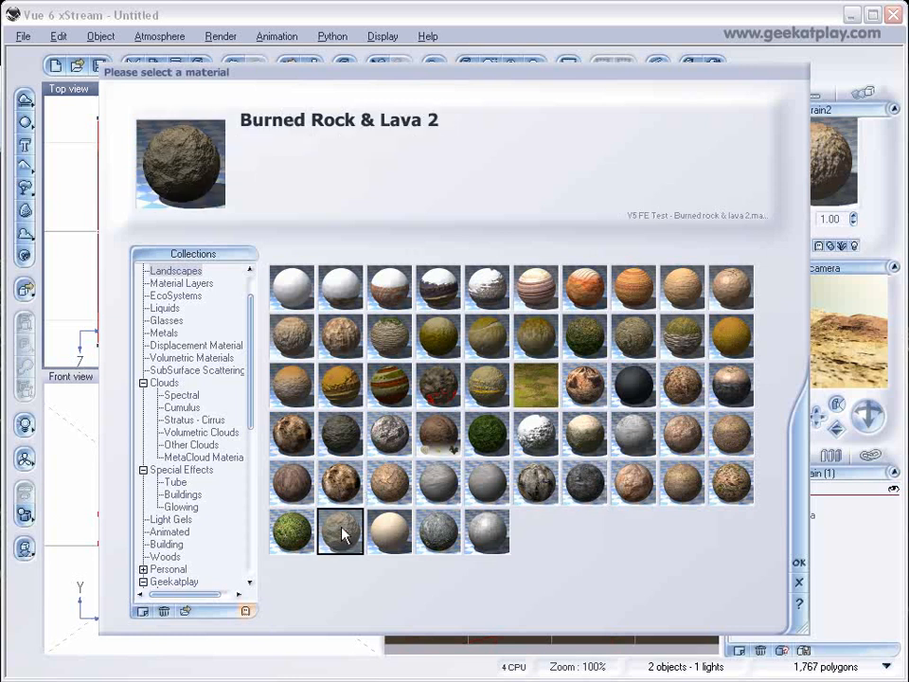
pyautogui.moveTo(252, 311); pyautogui.dragTo(244, 403)
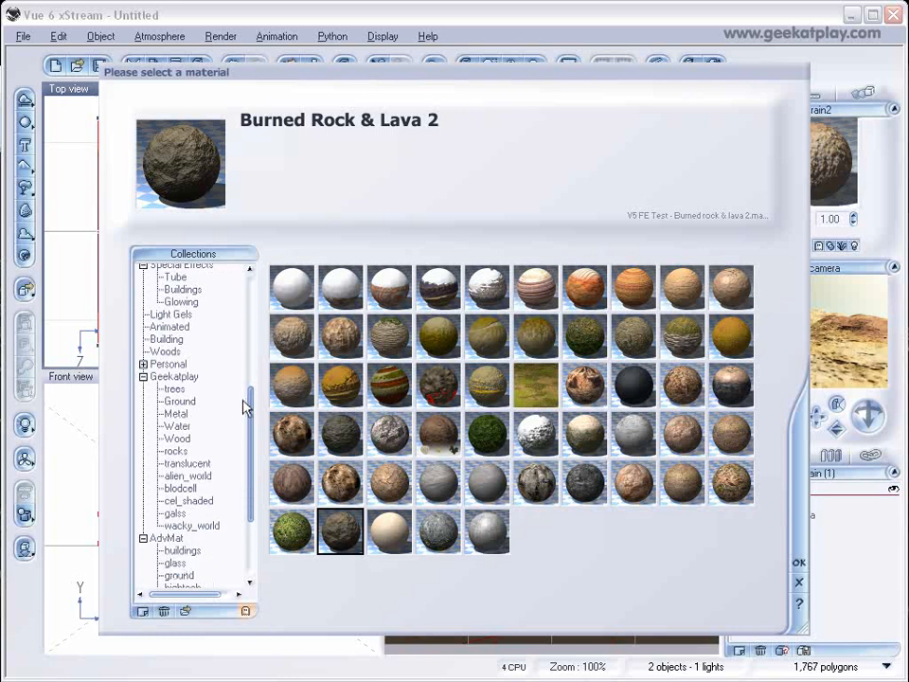
pyautogui.click(187, 378)
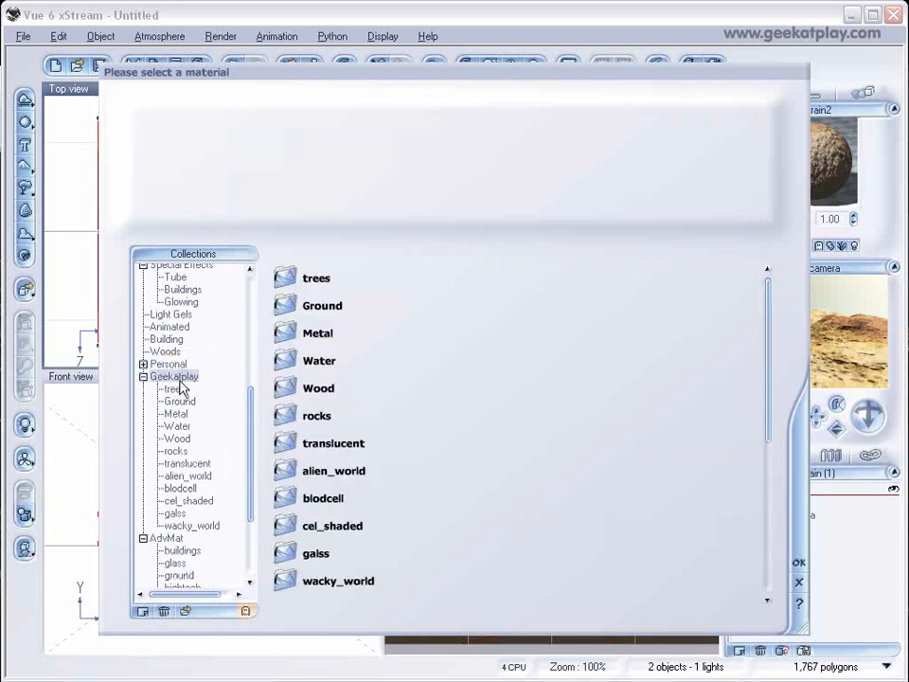
pyautogui.click(176, 402)
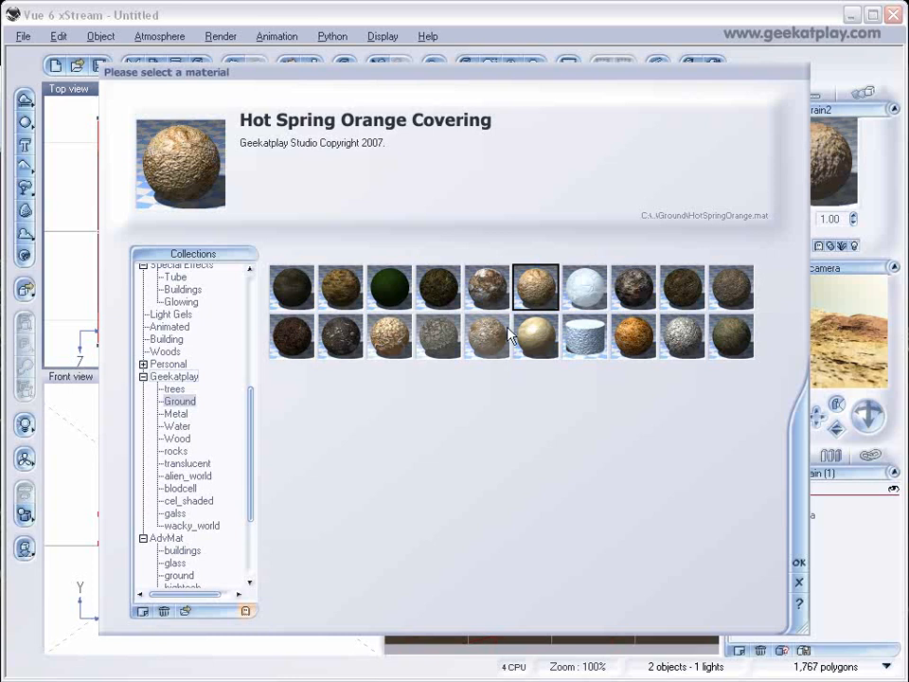
pyautogui.click(384, 293)
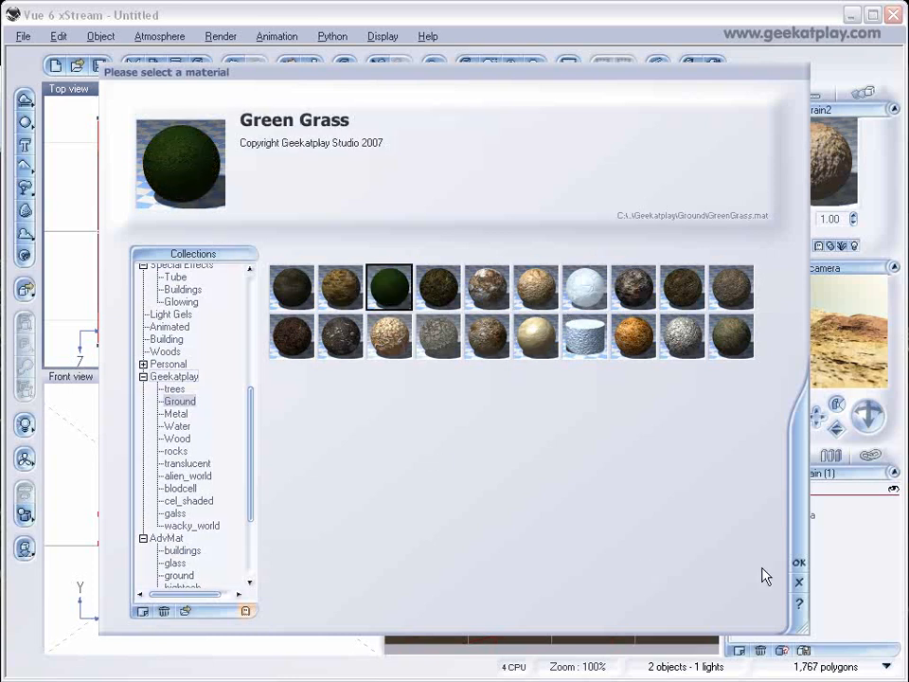
pyautogui.click(799, 562)
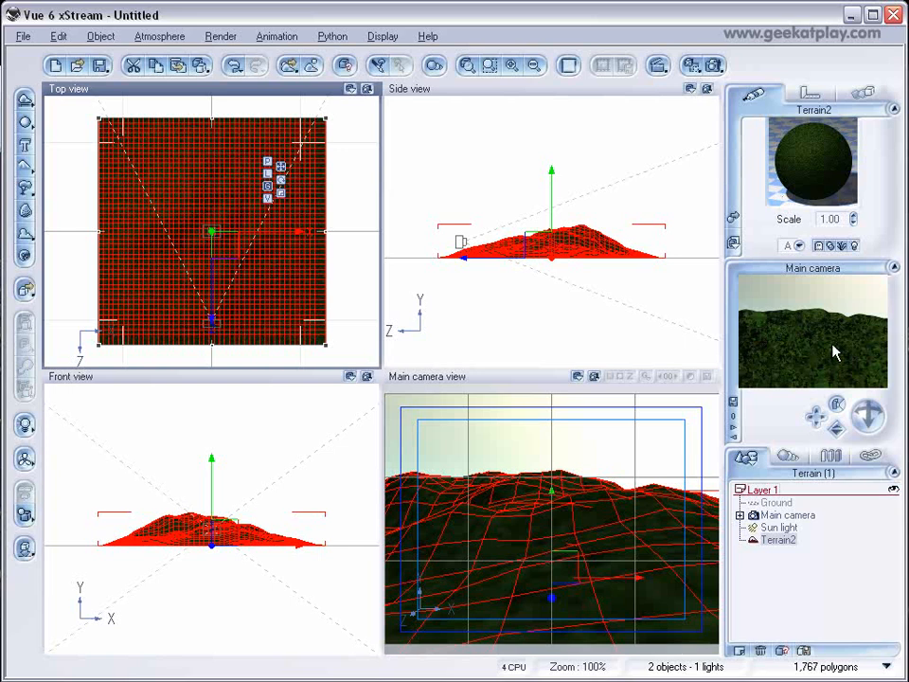
# Step: Examine the Green Grass material's settings, including its bumps, in the Advanced Material Editor and close it without changes
pyautogui.rightClick(781, 140)
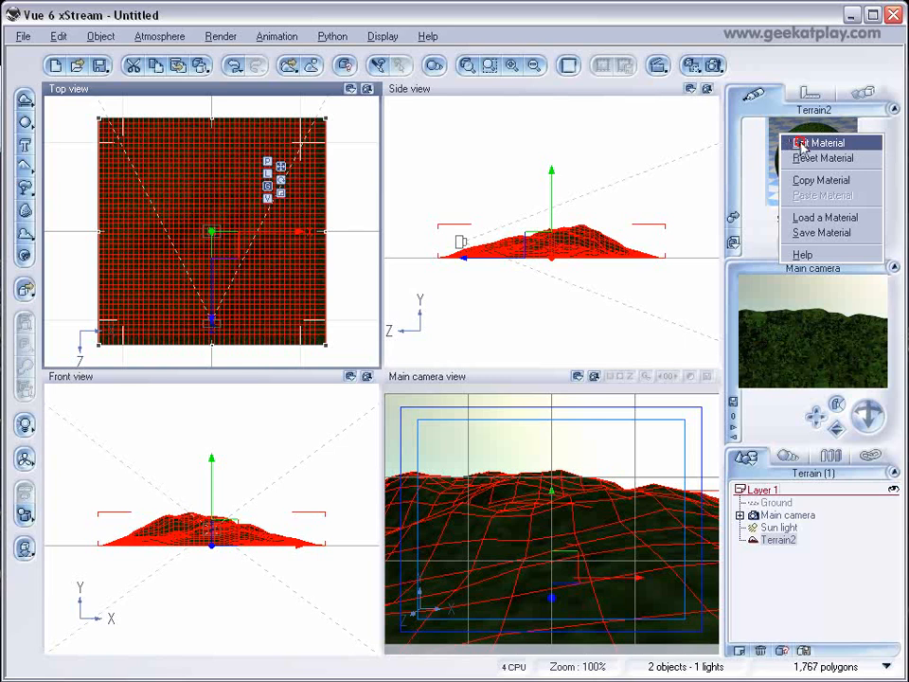
pyautogui.click(816, 143)
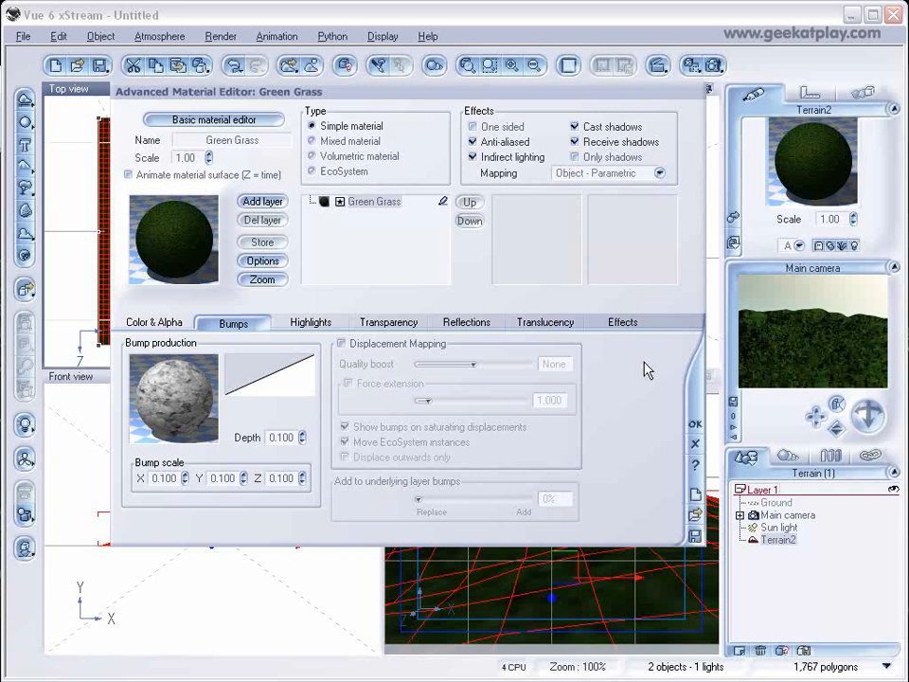
pyautogui.click(695, 443)
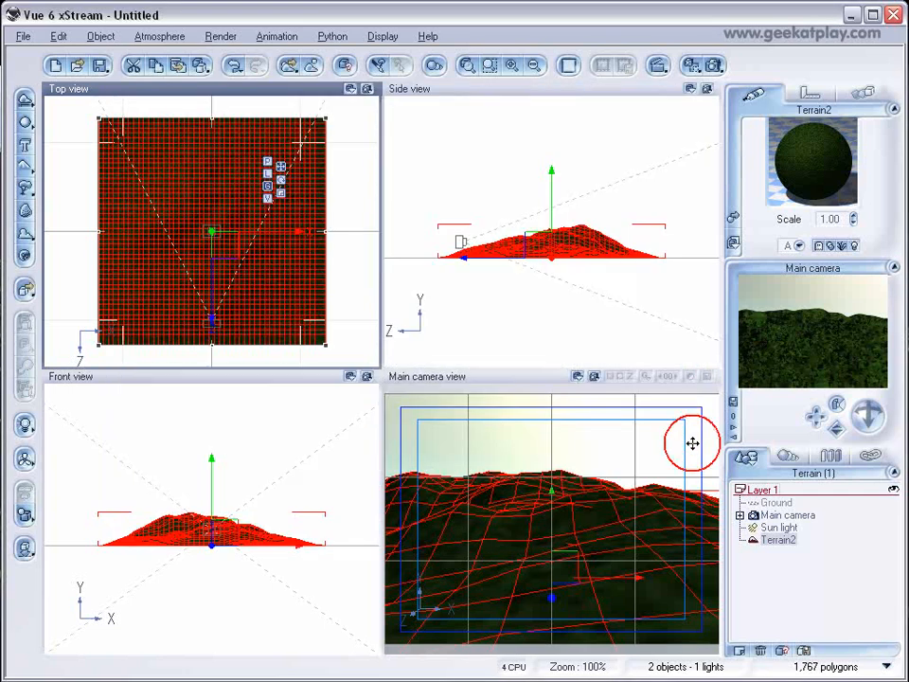
# Step: Cut the grass-covered terrain from the scene and create a new standard terrain in its place
pyautogui.rightClick(266, 282)
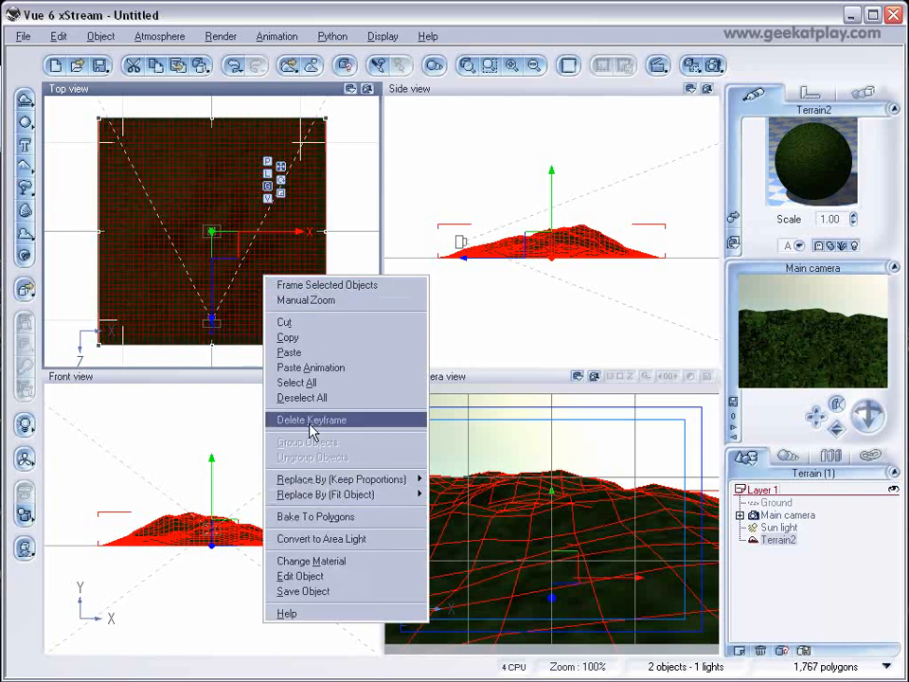
pyautogui.click(311, 325)
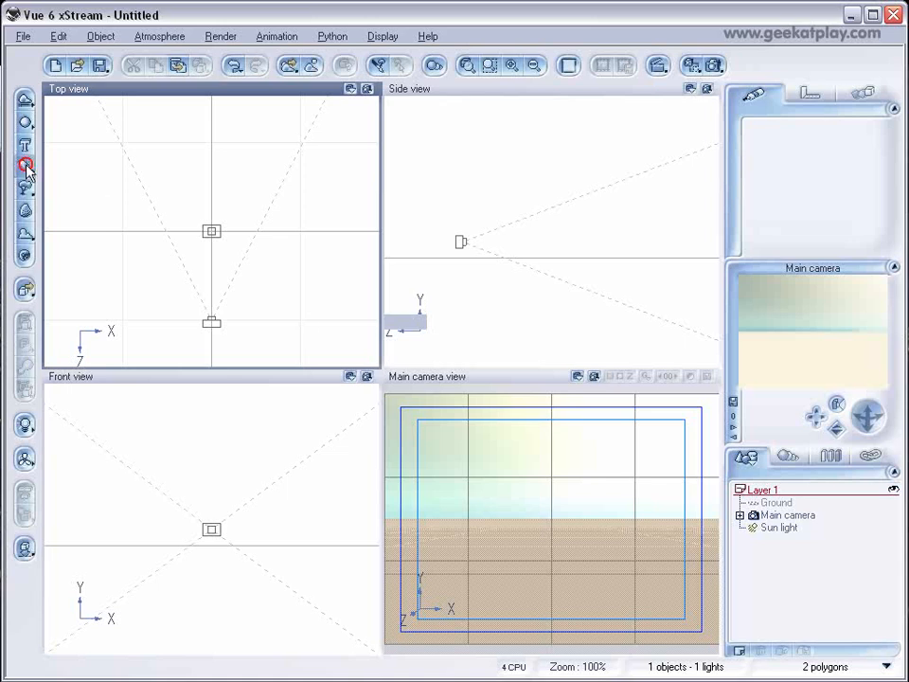
pyautogui.click(25, 166)
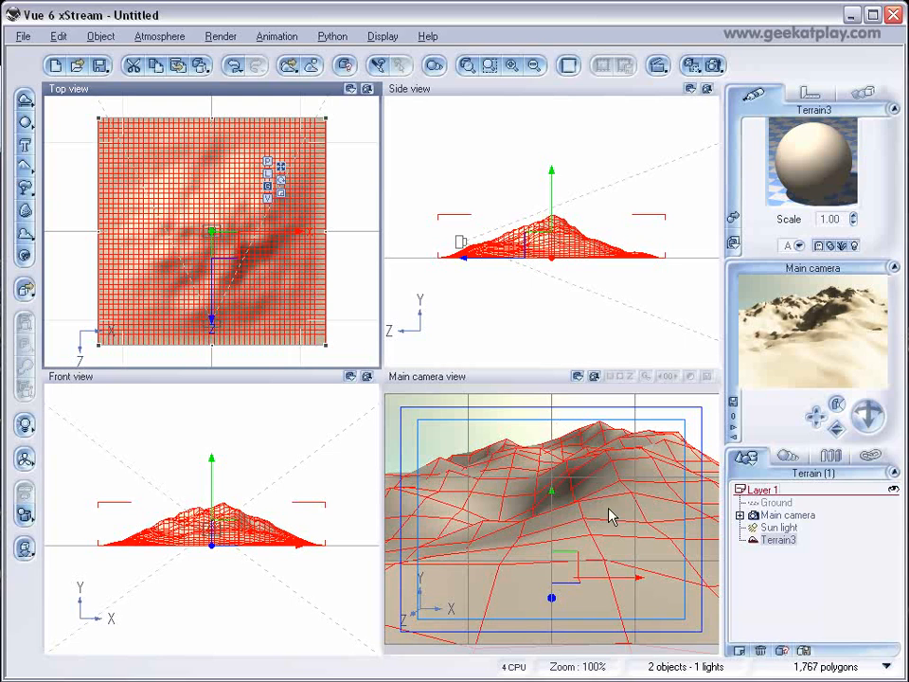
# Step: Load the SnowMountains material from the ground folder of the AdvMat collection onto the new terrain
pyautogui.rightClick(795, 140)
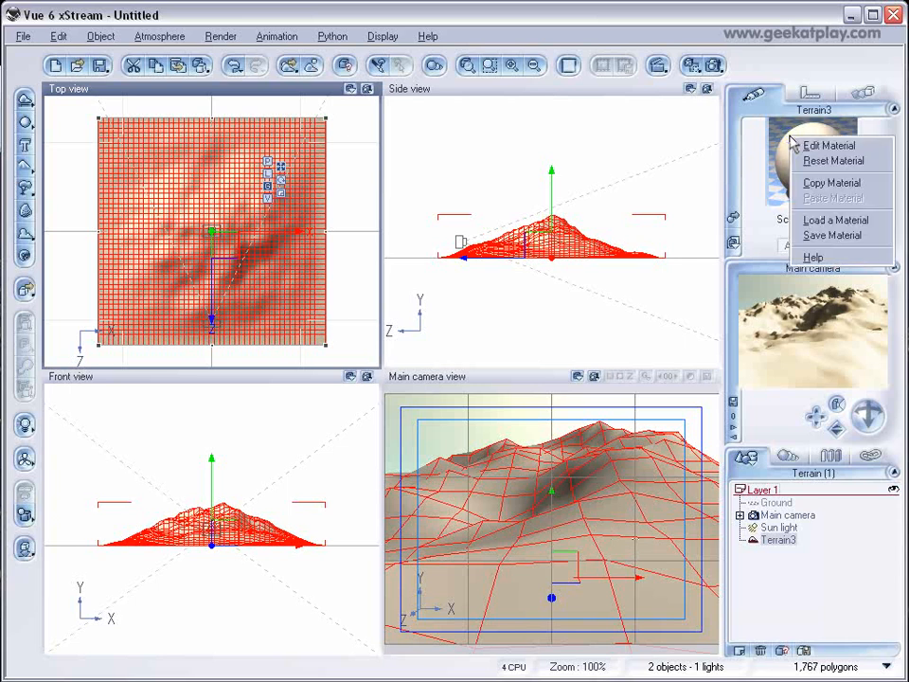
pyautogui.click(811, 224)
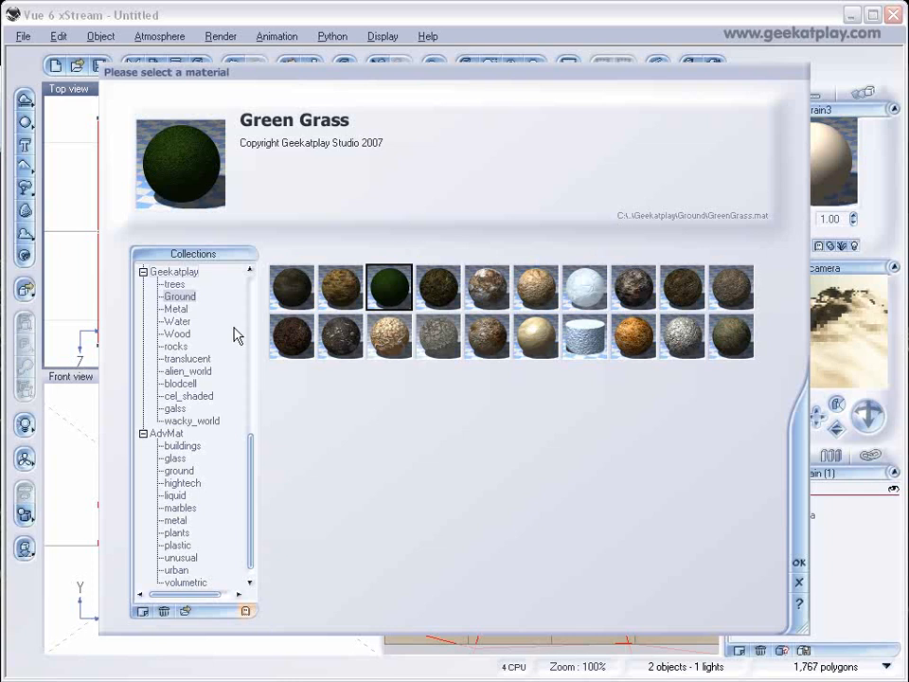
pyautogui.click(173, 470)
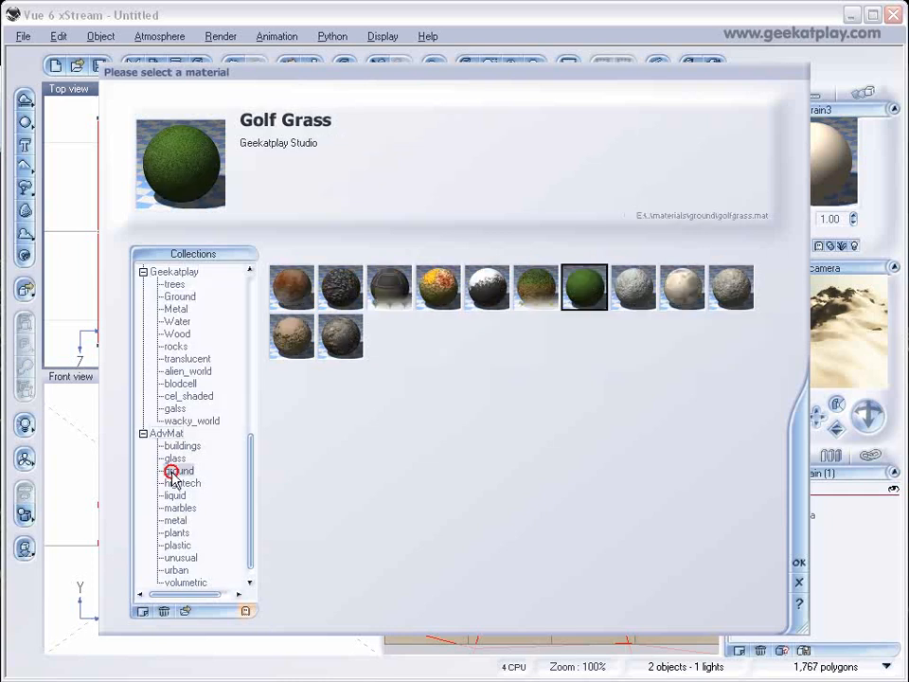
pyautogui.click(493, 297)
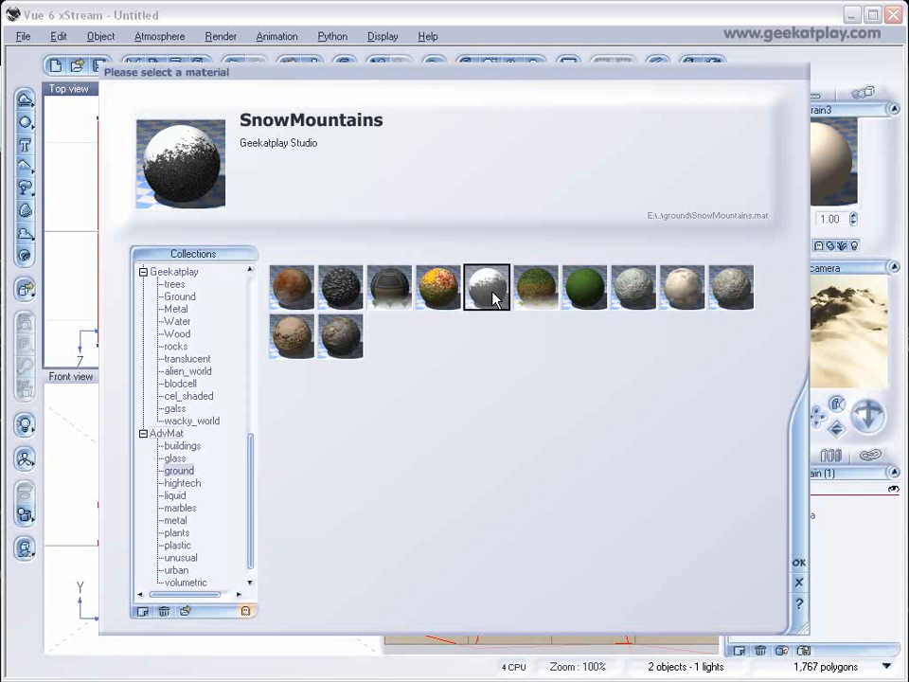
pyautogui.click(799, 563)
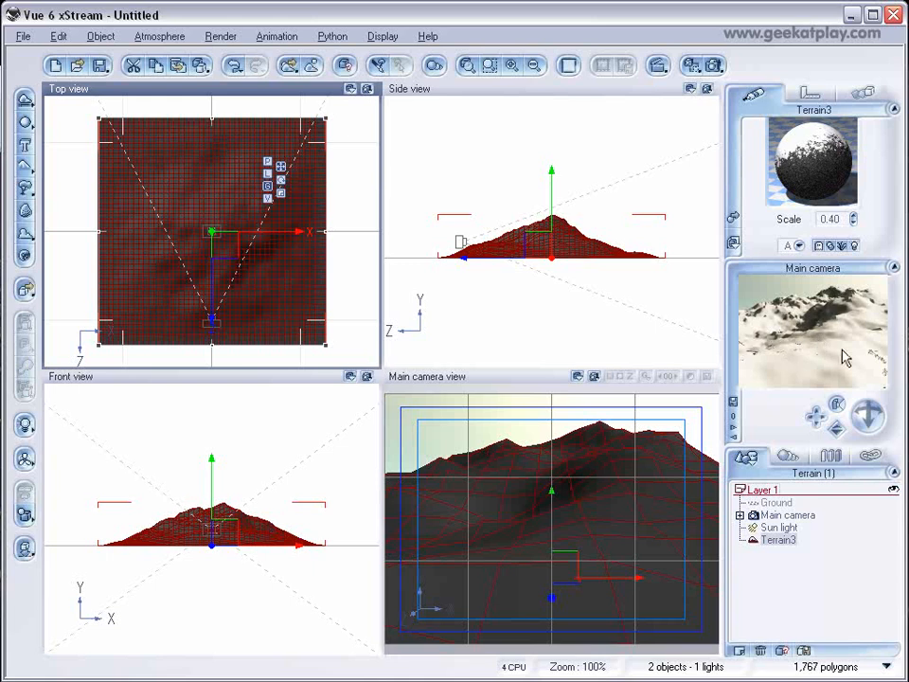
# Step: Open the SnowMountains material for editing, set its mixing proportions to 30.03% and refresh the camera preview
pyautogui.rightClick(784, 135)
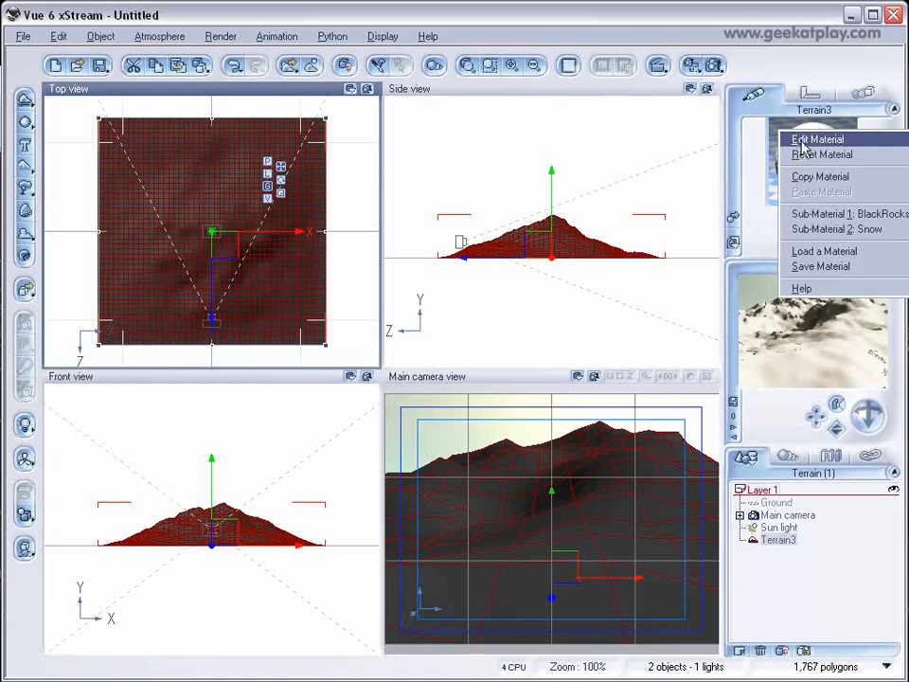
pyautogui.click(802, 146)
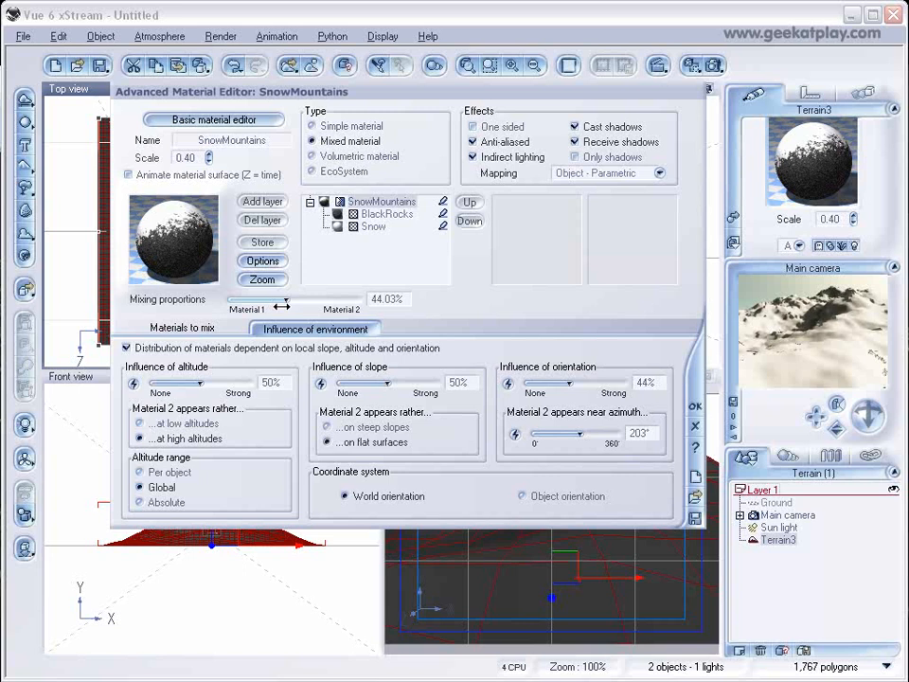
pyautogui.moveTo(281, 304); pyautogui.dragTo(270, 309)
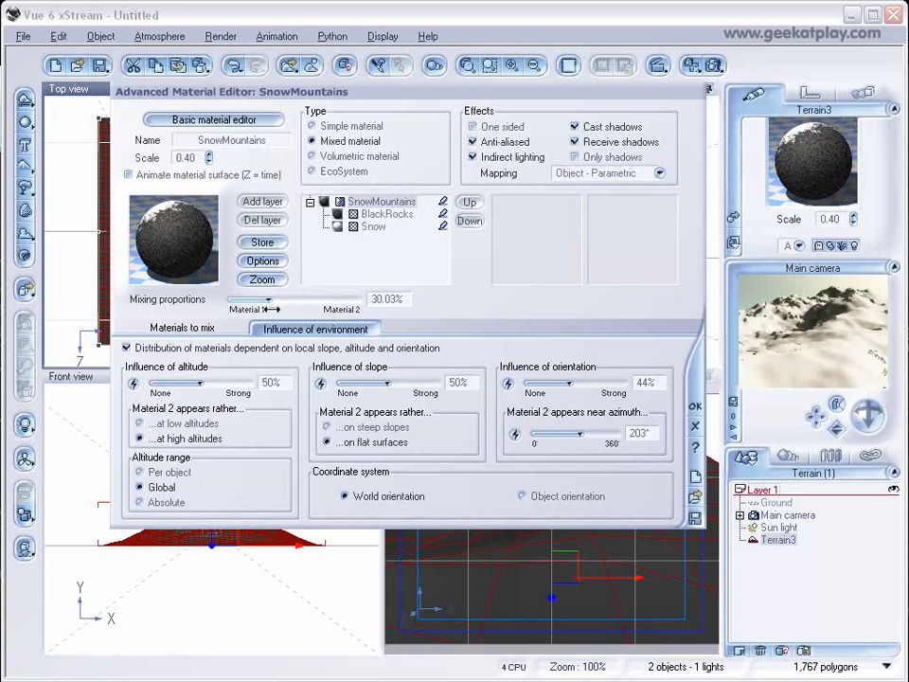
pyautogui.click(815, 345)
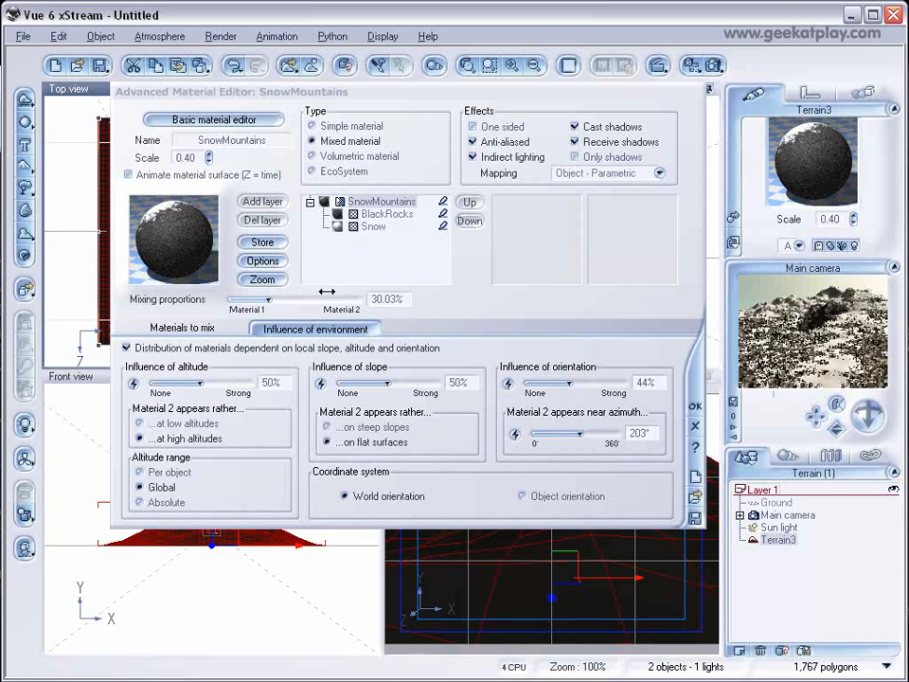
# Step: Try mixing proportions of 66.69%, 35.36%, 47.36% and 43.36% for the rock and snow, refreshing the camera preview
pyautogui.moveTo(269, 301); pyautogui.dragTo(321, 308)
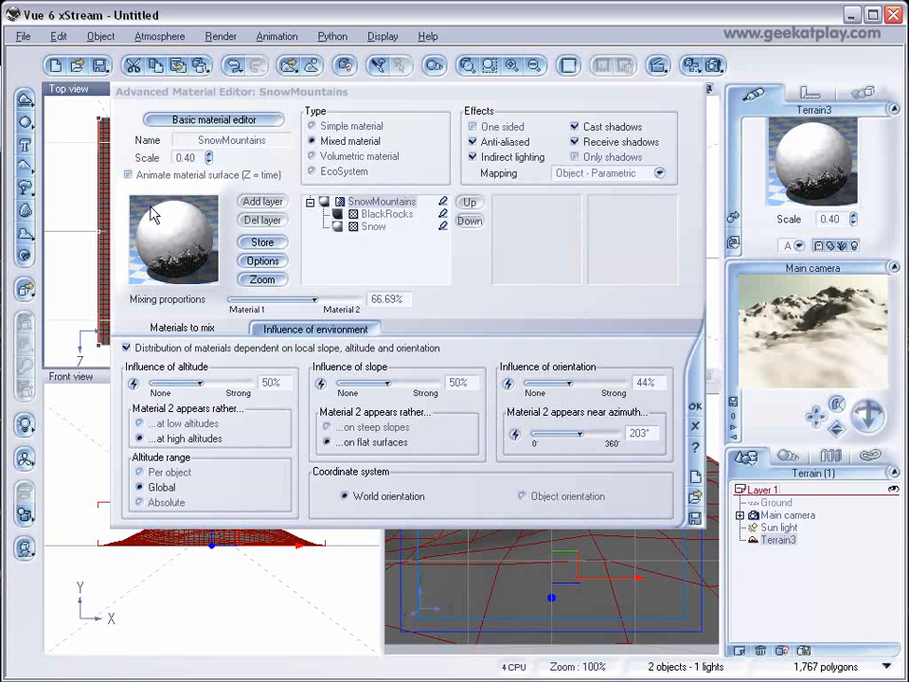
pyautogui.moveTo(314, 305); pyautogui.dragTo(277, 309)
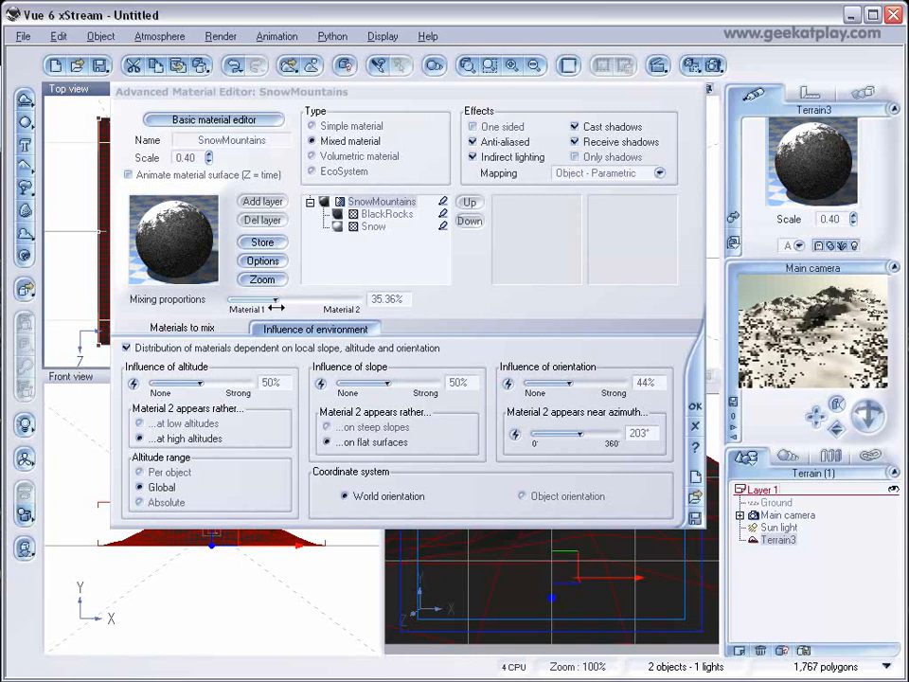
pyautogui.click(290, 304)
pyautogui.moveTo(291, 306); pyautogui.dragTo(294, 306)
pyautogui.click(812, 364)
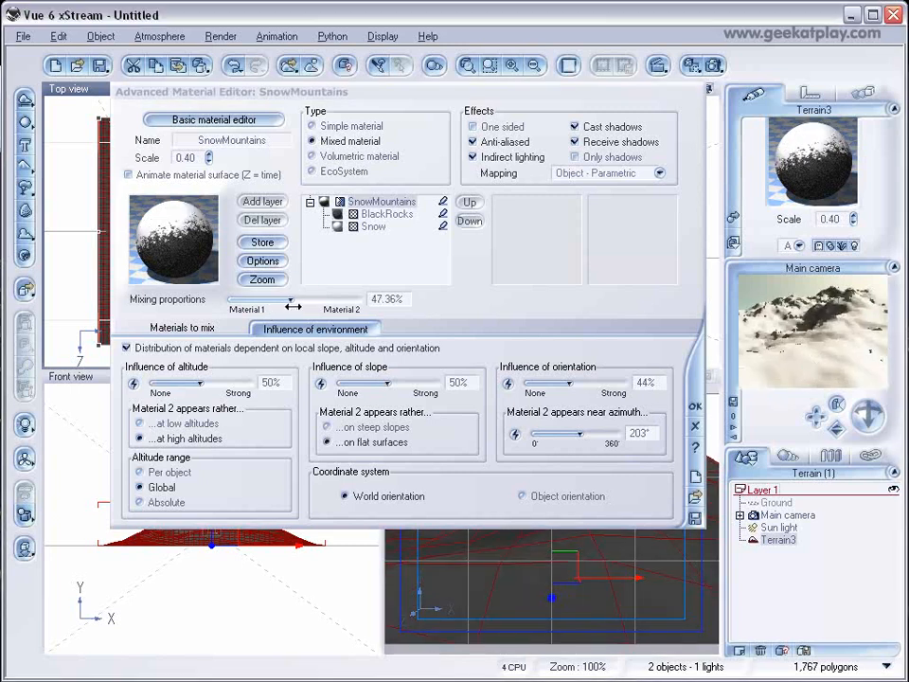
pyautogui.moveTo(291, 304); pyautogui.dragTo(286, 306)
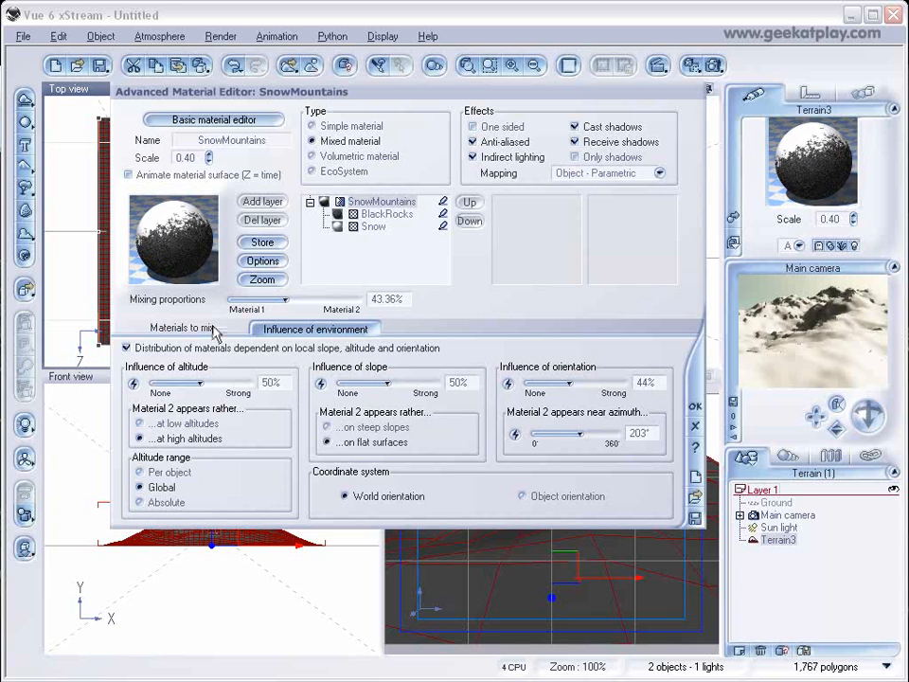
# Step: Turn off the environment-dependent distribution of materials, set the mixing proportions to 47.36%, and turn the distribution back on
pyautogui.click(127, 348)
pyautogui.click(127, 349)
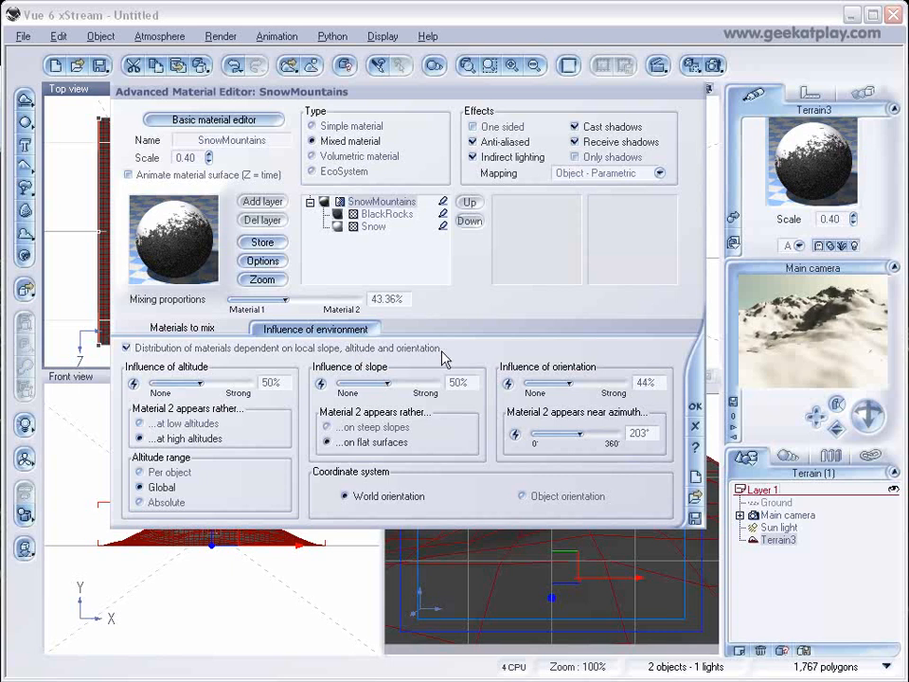
pyautogui.click(125, 349)
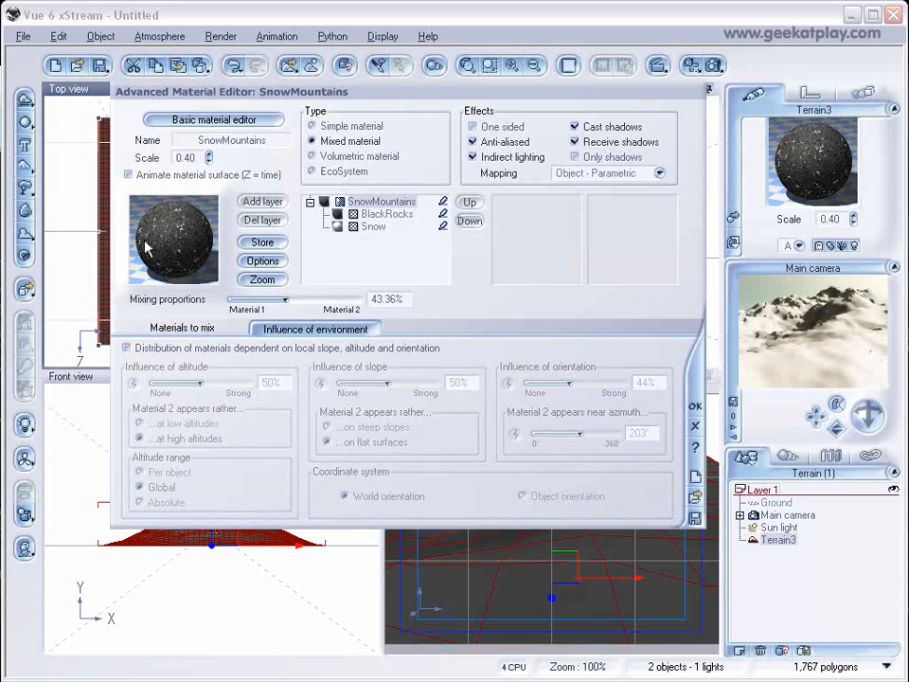
pyautogui.moveTo(285, 301)
pyautogui.mouseDown()
pyautogui.moveTo(308, 309)
pyautogui.moveTo(292, 313)
pyautogui.moveTo(275, 301)
pyautogui.moveTo(284, 301)
pyautogui.mouseUp()
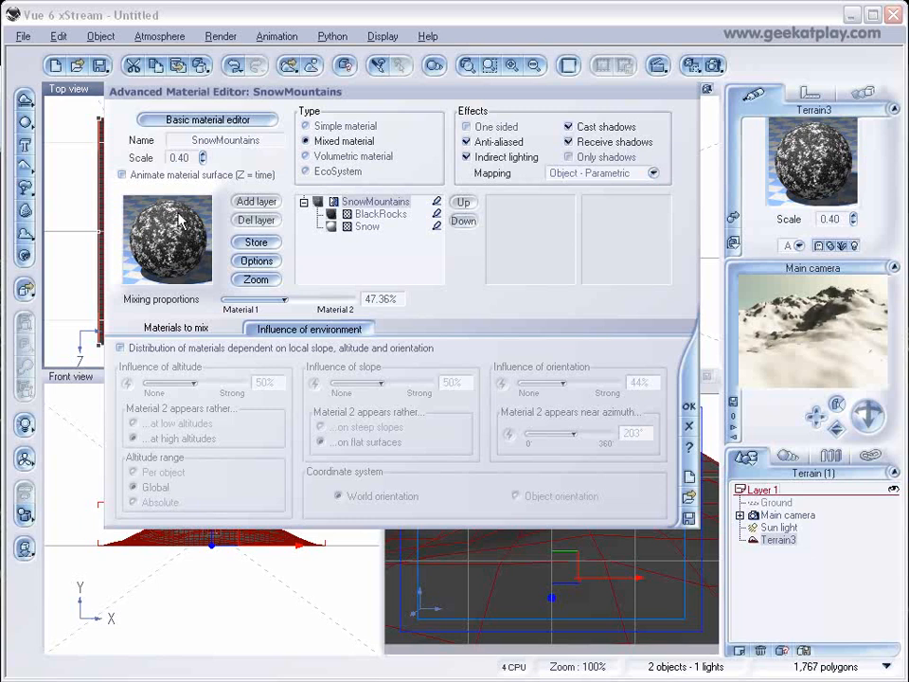
pyautogui.click(122, 349)
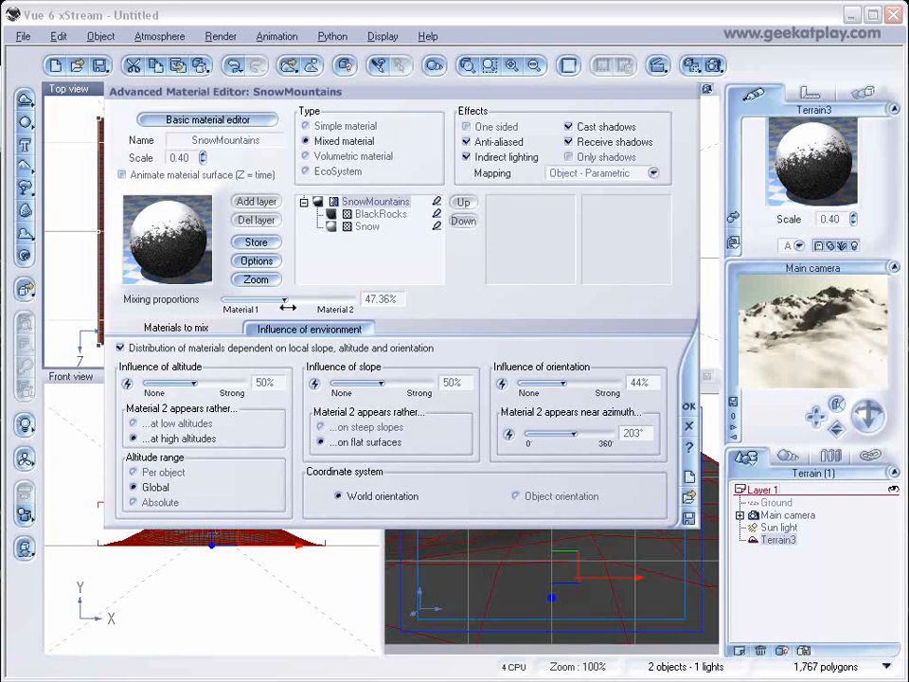
# Step: Lower the mixing proportions of the rock and snow to 45.36% and 42.69%, checking the camera preview
pyautogui.click(820, 330)
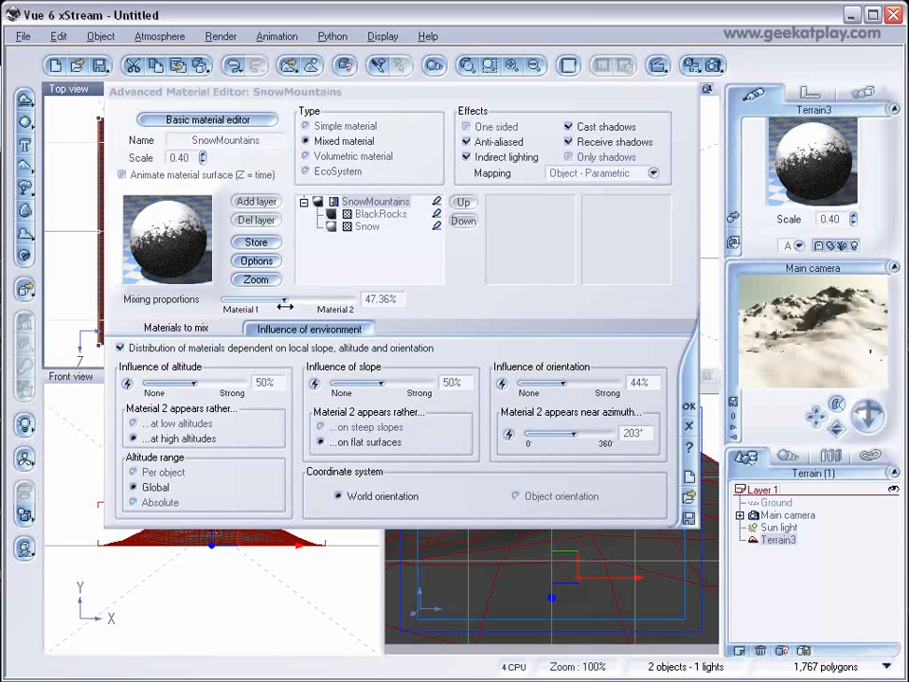
pyautogui.moveTo(284, 305); pyautogui.dragTo(282, 305)
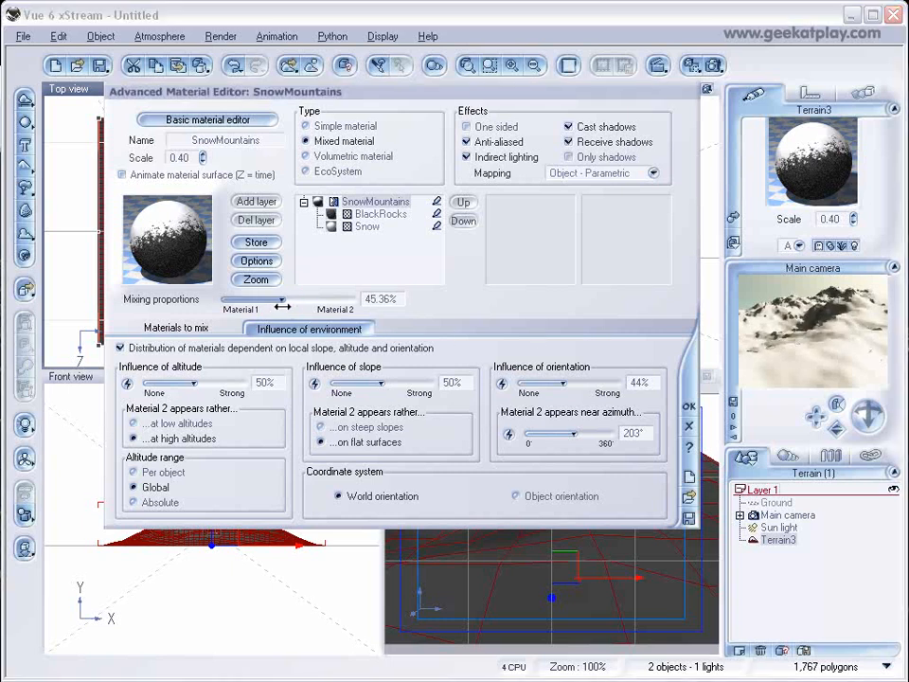
pyautogui.click(795, 330)
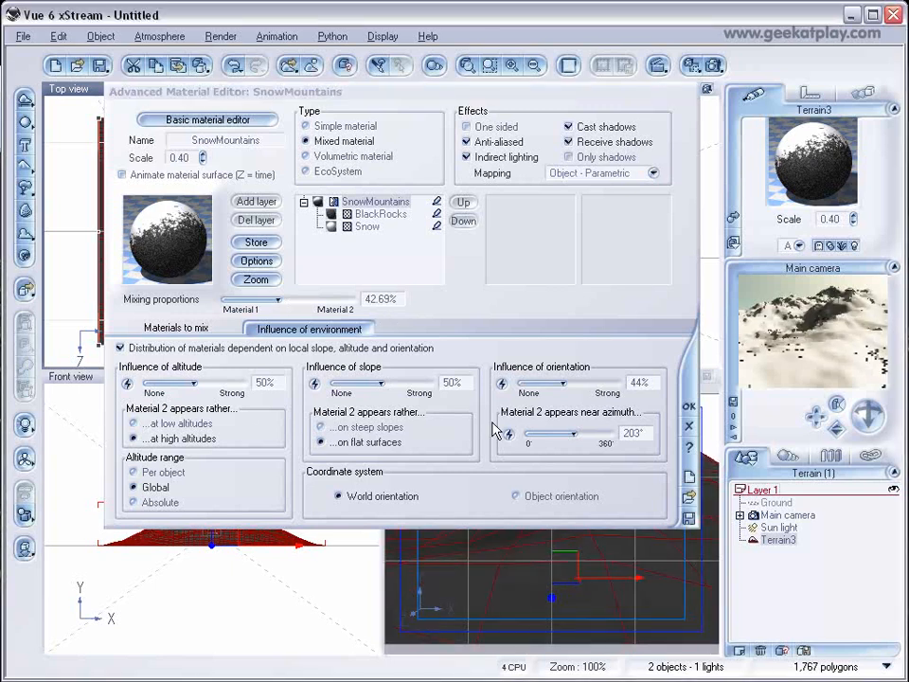
# Step: Try altitude influences of 33%, 71% and 32% for the snow, and settle on 47%
pyautogui.moveTo(193, 384); pyautogui.dragTo(175, 379)
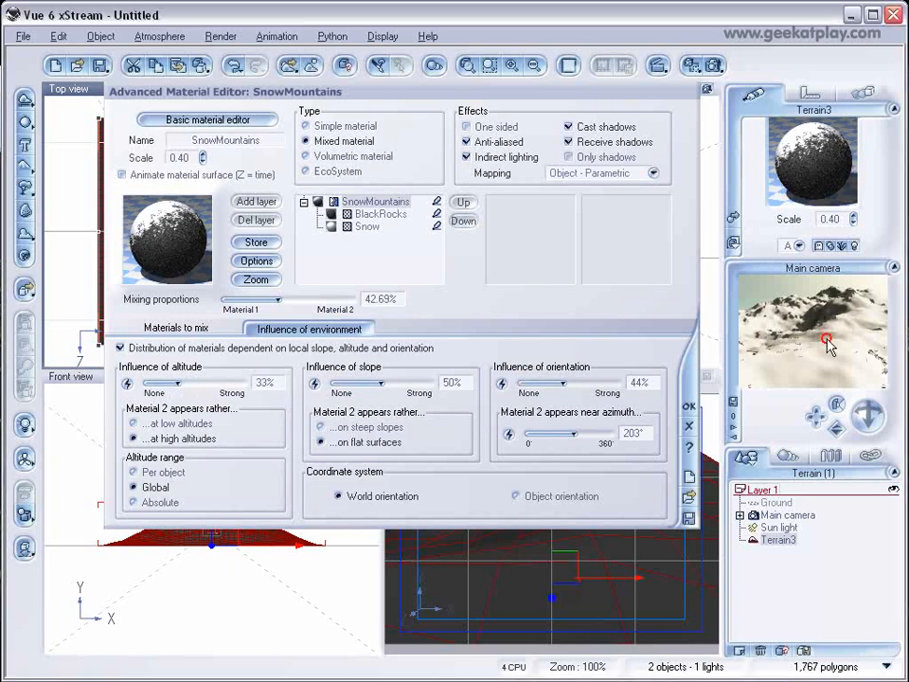
pyautogui.click(177, 383)
pyautogui.moveTo(177, 384); pyautogui.dragTo(215, 388)
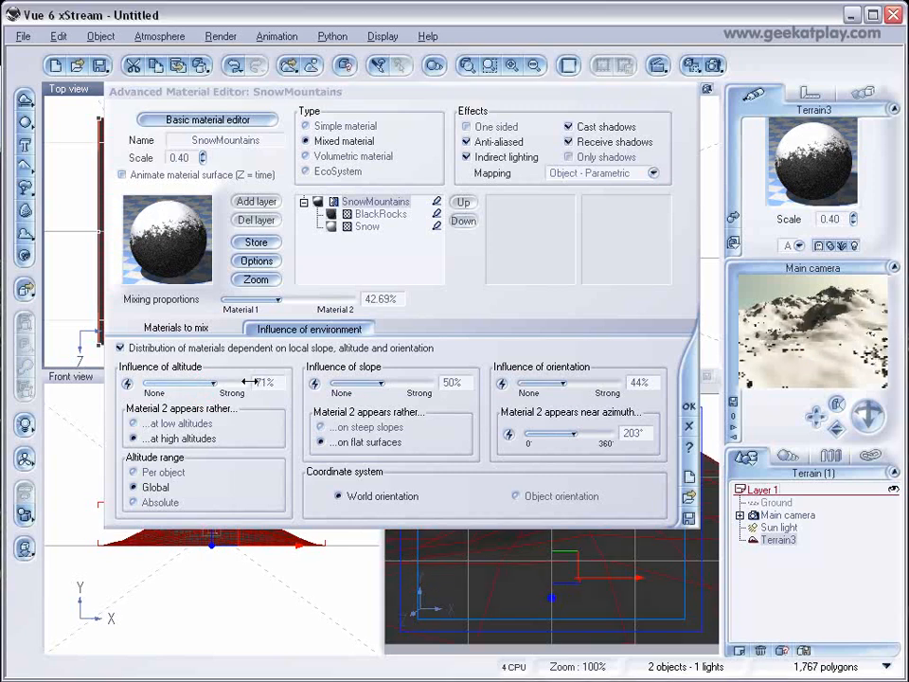
pyautogui.moveTo(216, 389); pyautogui.dragTo(176, 391)
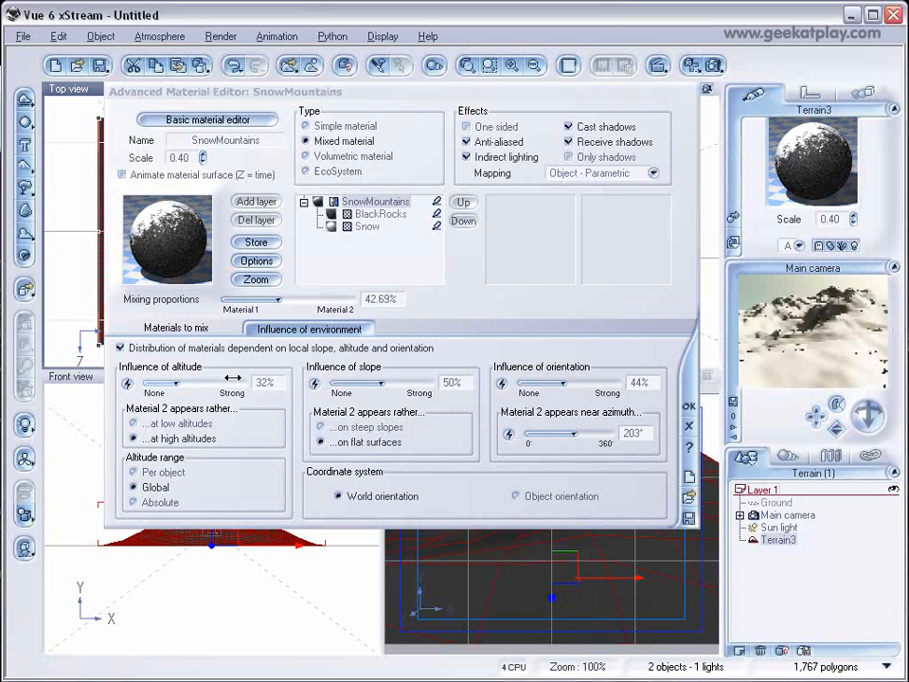
pyautogui.moveTo(175, 386); pyautogui.dragTo(191, 385)
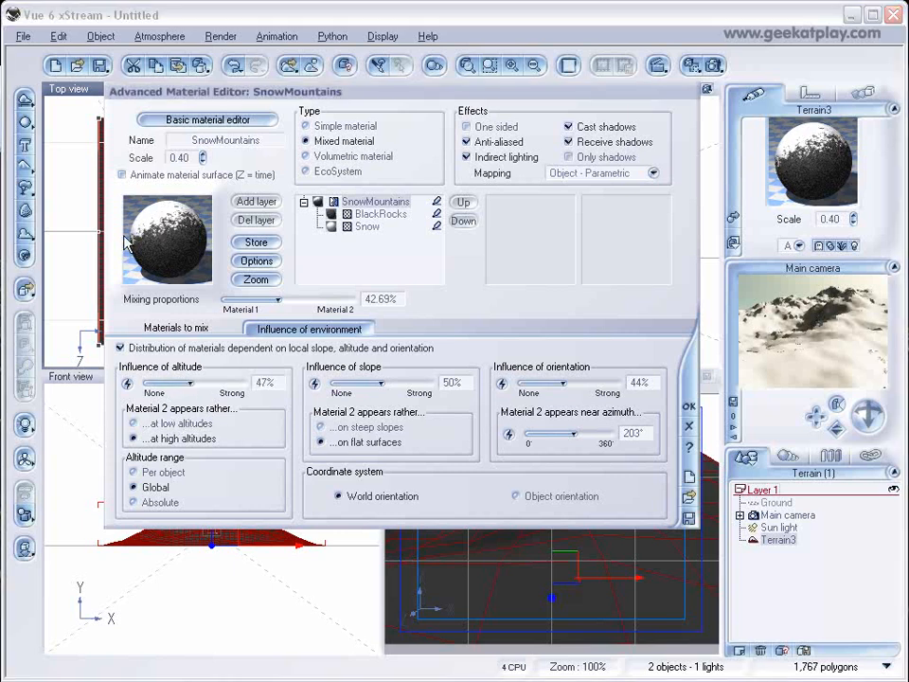
pyautogui.moveTo(208, 386)
pyautogui.mouseDown()
pyautogui.moveTo(190, 393)
pyautogui.moveTo(191, 386)
pyautogui.mouseUp()
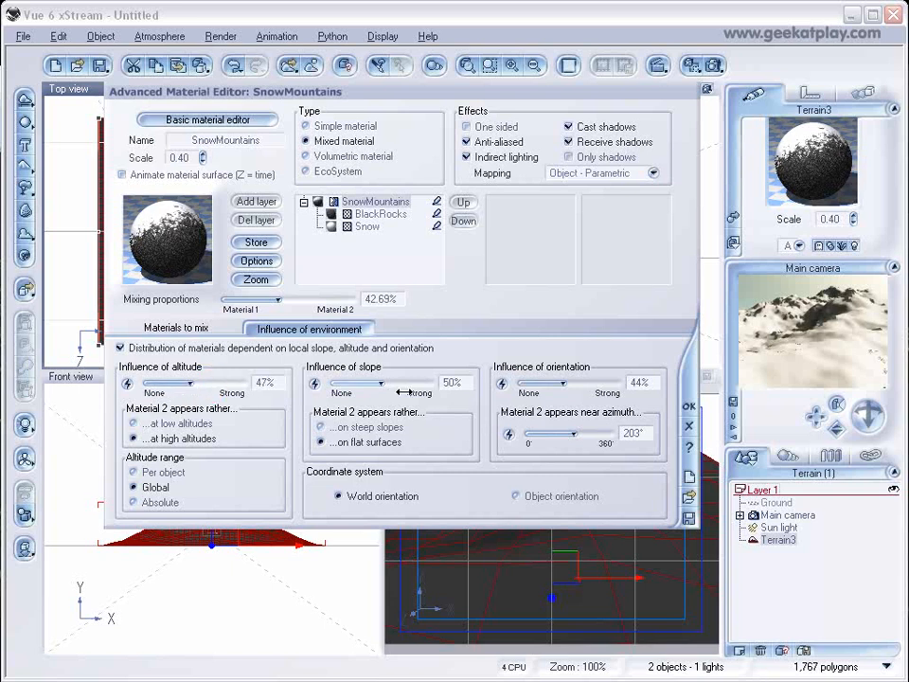
# Step: Set the influence of slope to 72% and try the snow on steep slopes before returning it to flat surfaces
pyautogui.moveTo(379, 388); pyautogui.dragTo(398, 391)
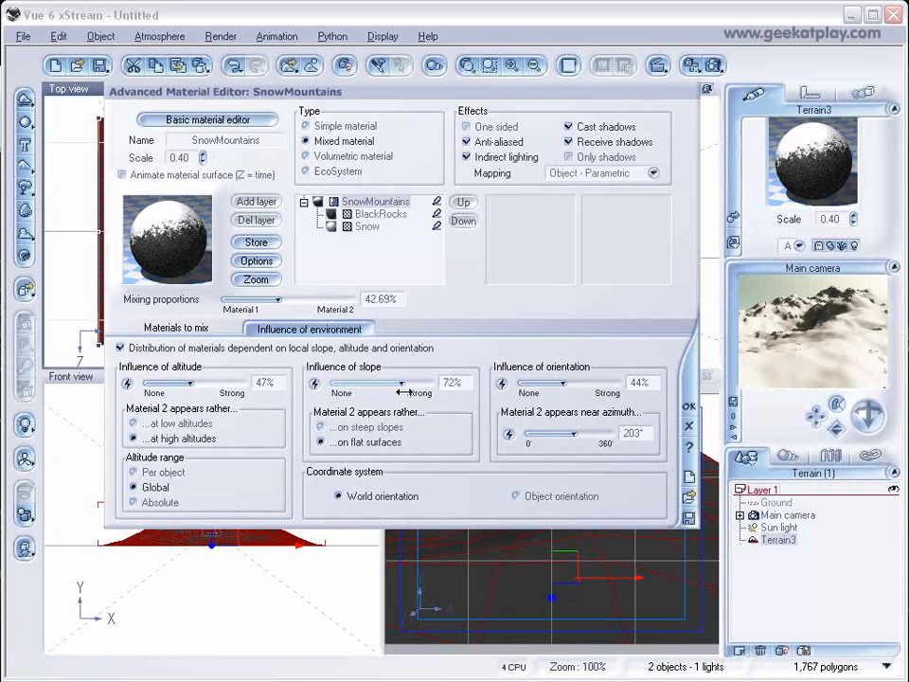
pyautogui.click(826, 369)
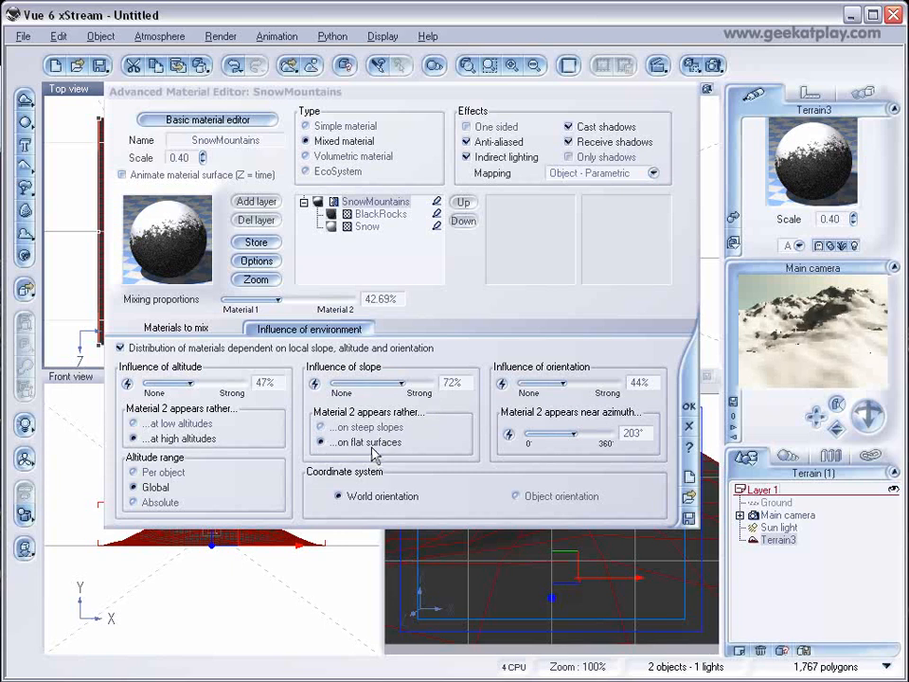
pyautogui.click(322, 427)
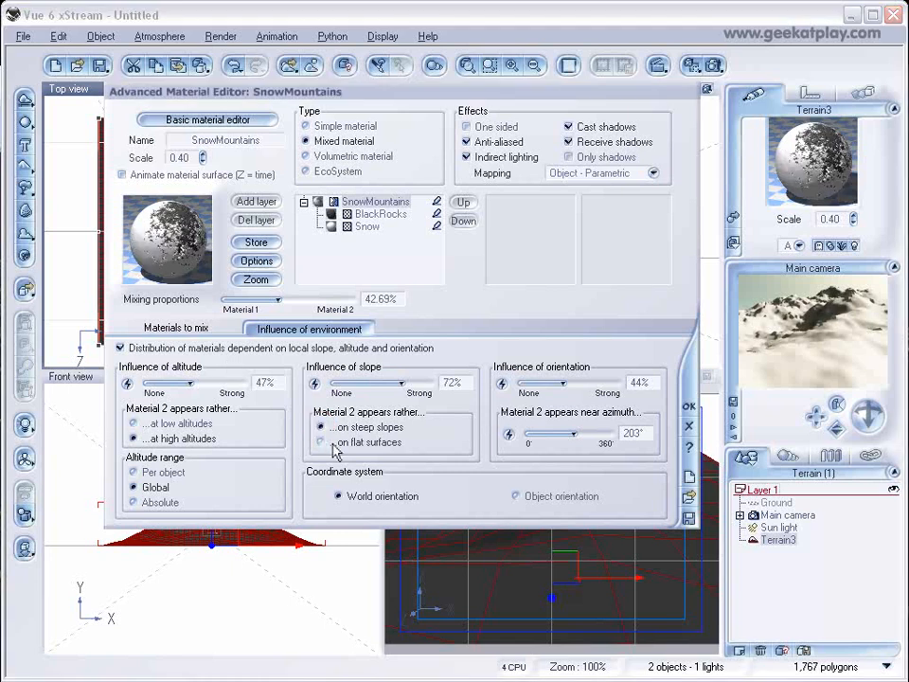
pyautogui.click(321, 441)
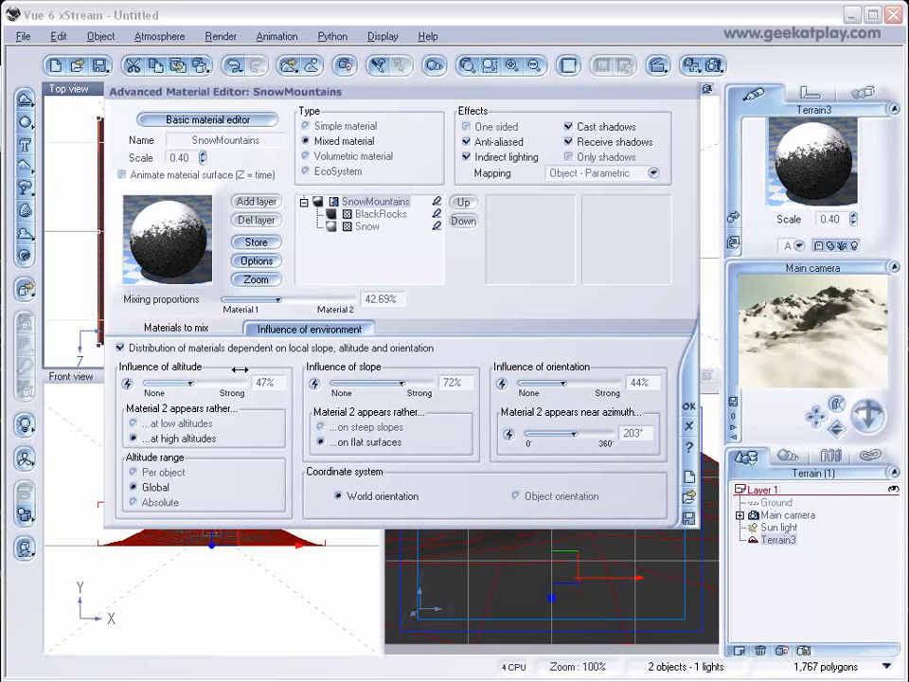
# Step: Try the snow on steep slopes, return it to flat surfaces, and test slope influences of 0% and 49%
pyautogui.click(322, 427)
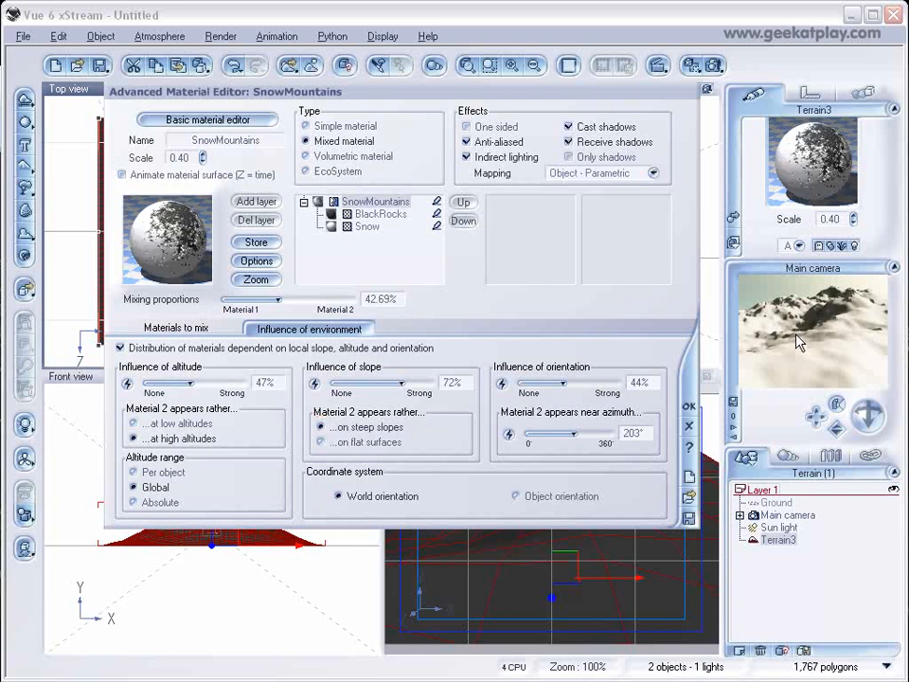
pyautogui.click(799, 350)
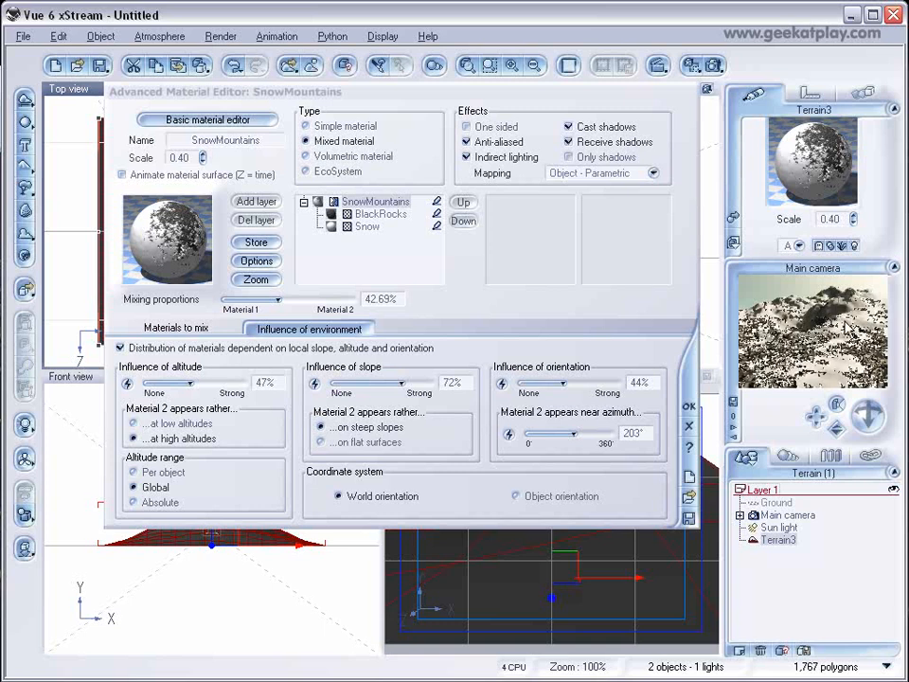
pyautogui.click(319, 442)
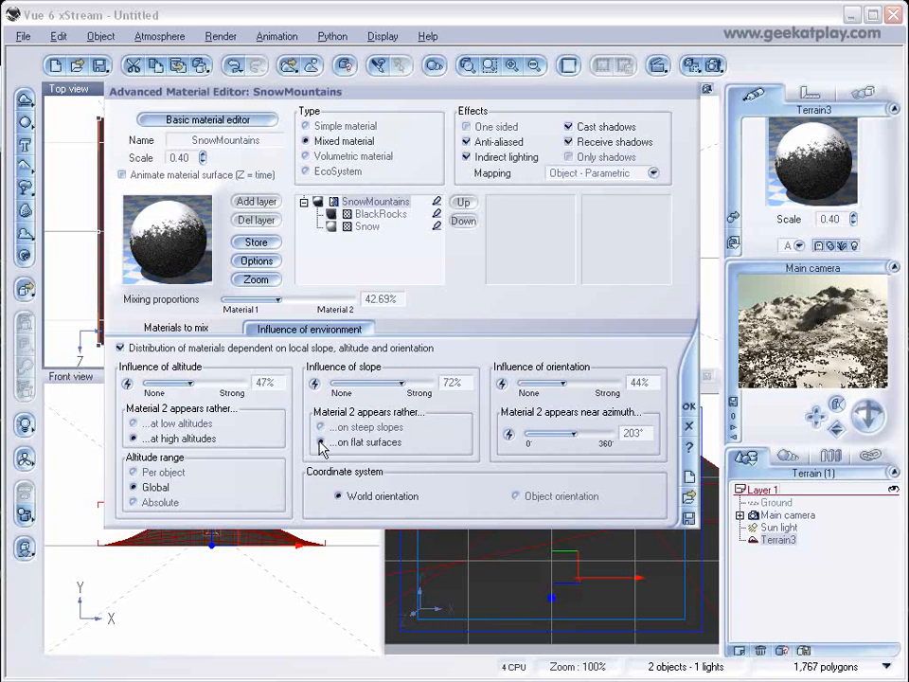
pyautogui.moveTo(402, 389); pyautogui.dragTo(333, 388)
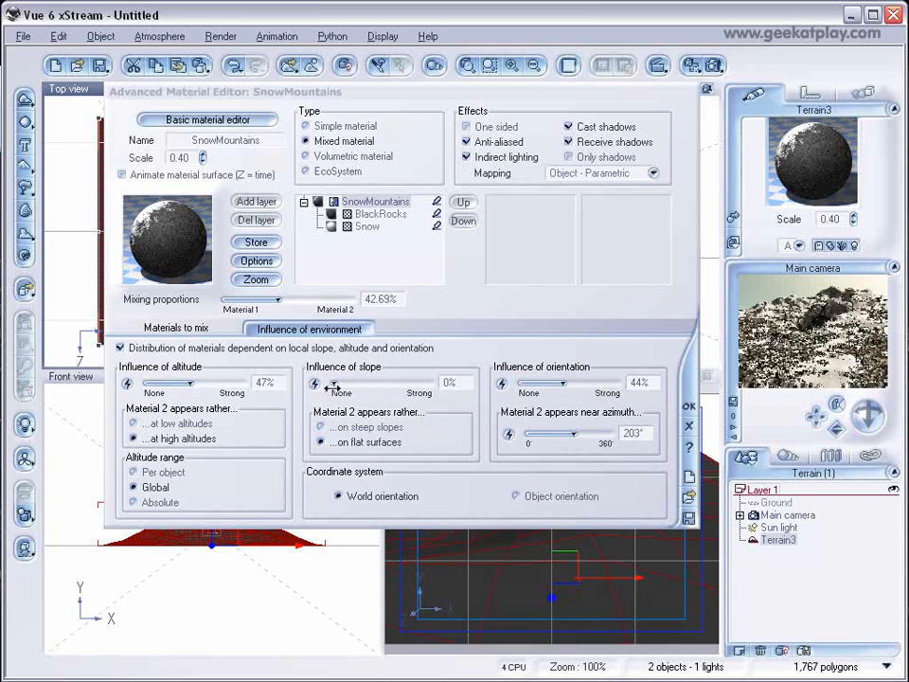
pyautogui.moveTo(331, 386); pyautogui.dragTo(408, 385)
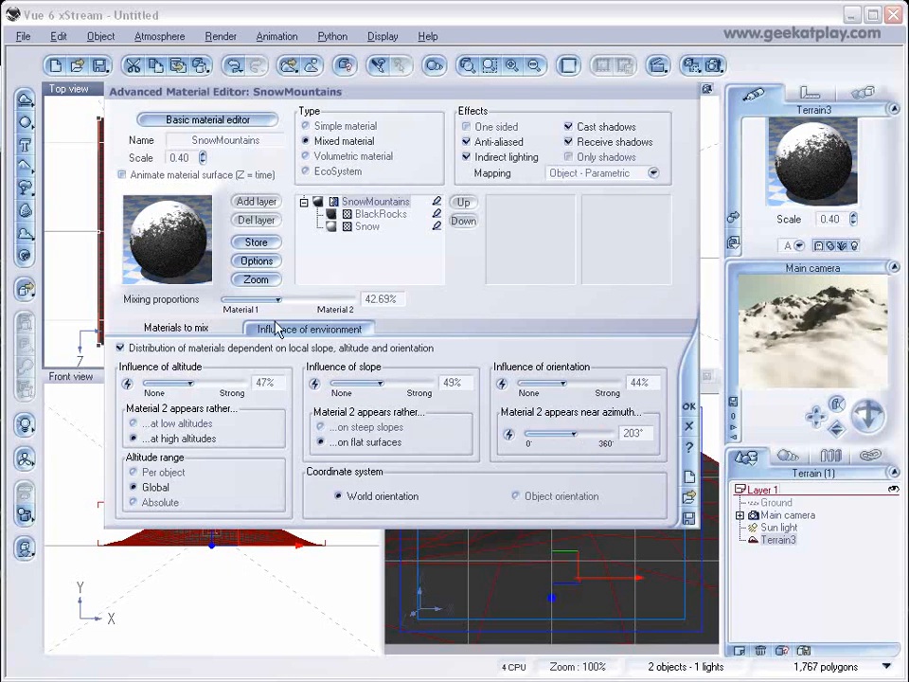
# Step: Try azimuths of 39°, 275°, 137° and 195° for the snow, checking the camera preview
pyautogui.moveTo(573, 434); pyautogui.dragTo(544, 443)
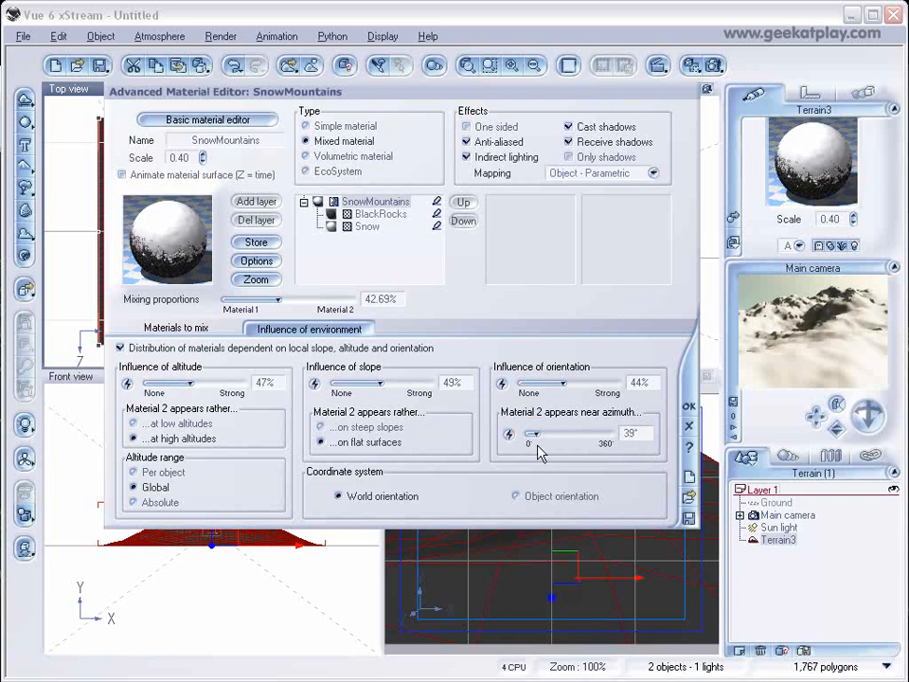
pyautogui.moveTo(537, 436); pyautogui.dragTo(590, 437)
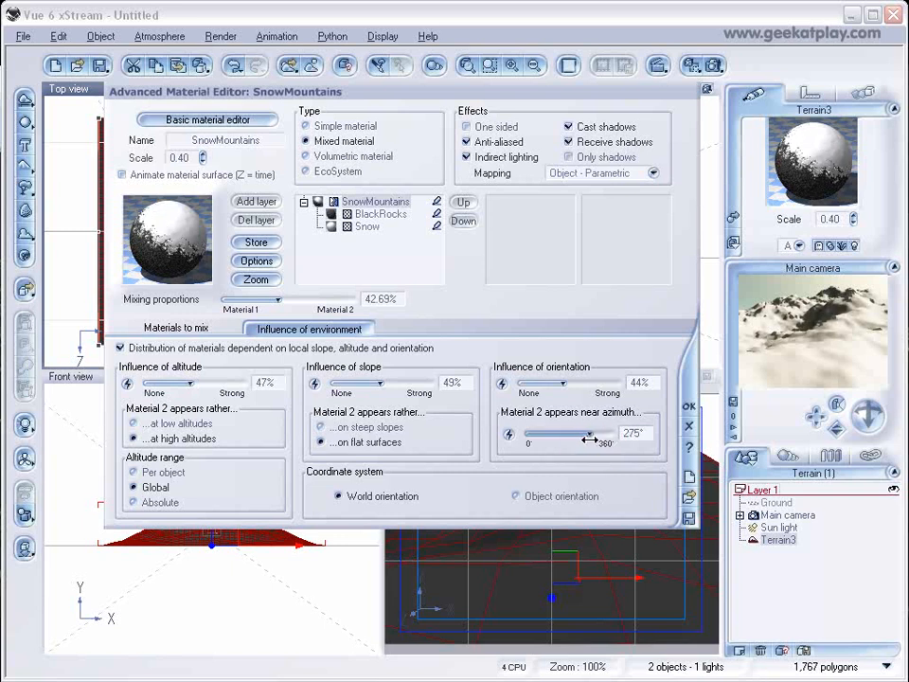
pyautogui.click(796, 347)
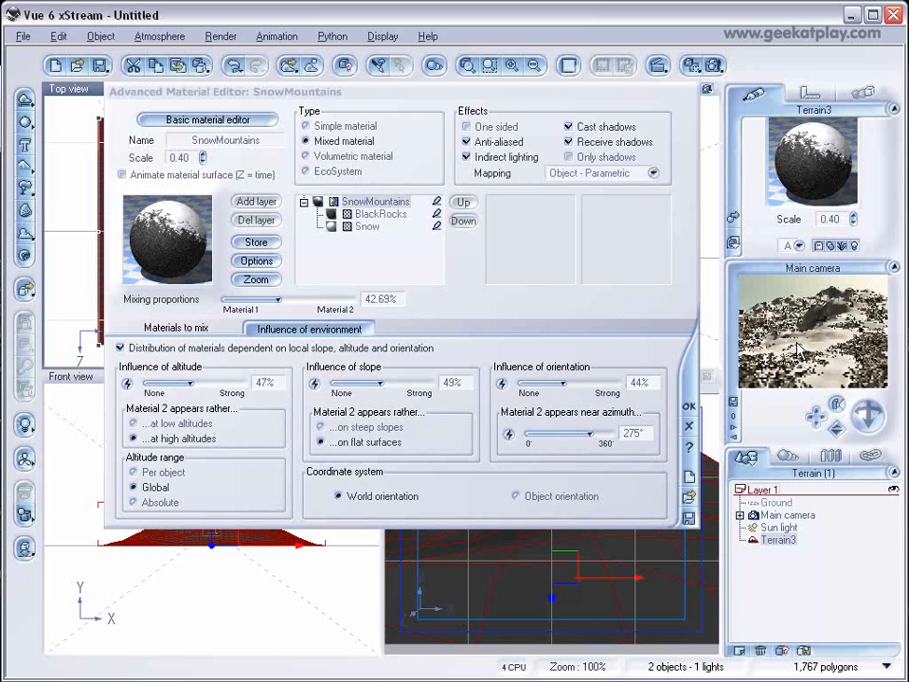
pyautogui.moveTo(596, 442); pyautogui.dragTo(566, 442)
pyautogui.click(734, 350)
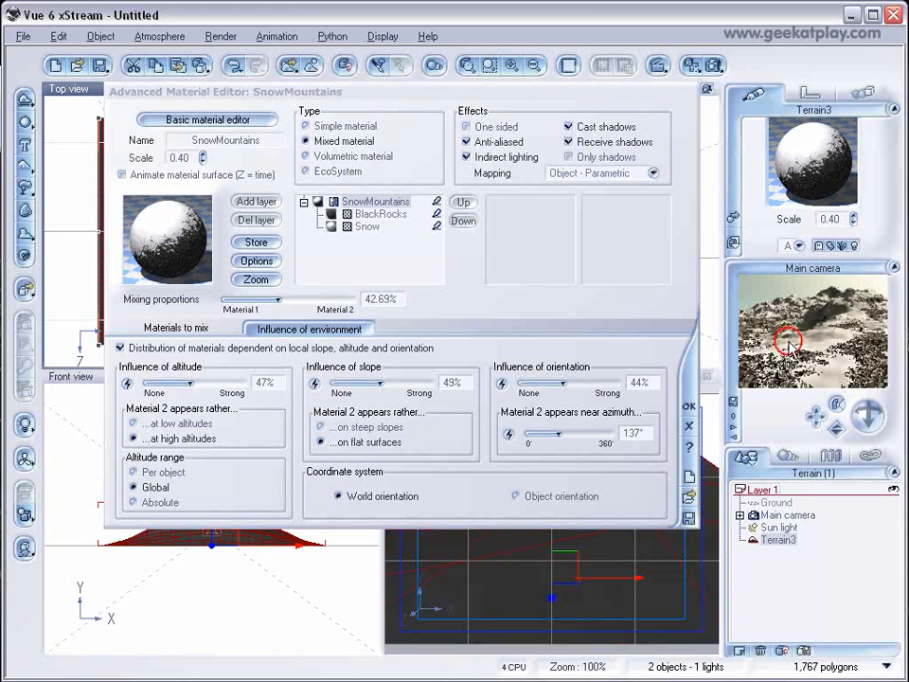
pyautogui.moveTo(563, 441); pyautogui.dragTo(576, 442)
pyautogui.click(797, 353)
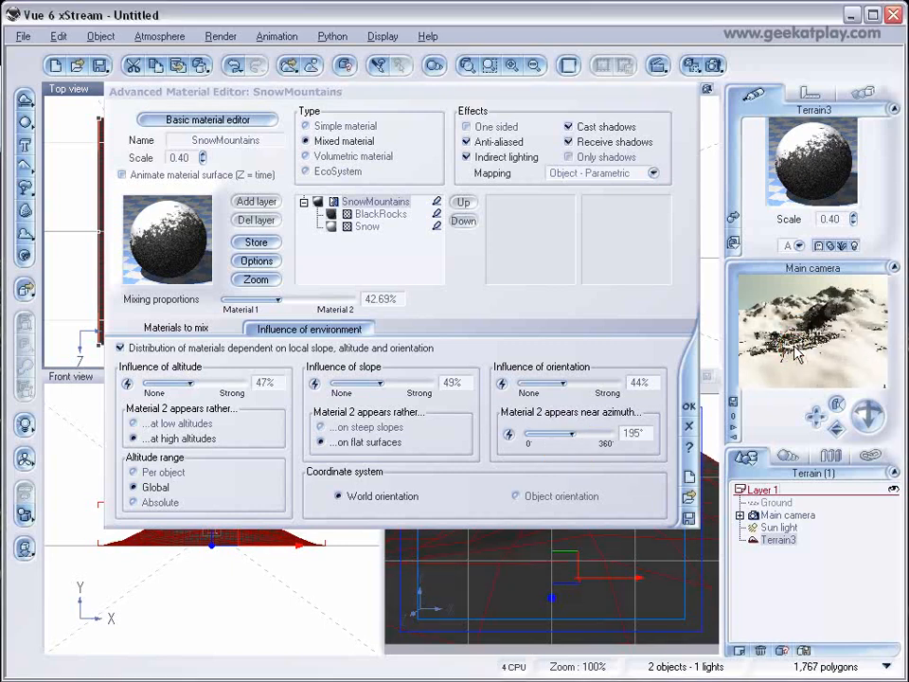
# Step: Try snow azimuths of 261°, 319° and 97°, and settle on 112°, refreshing the camera preview for each
pyautogui.moveTo(572, 432); pyautogui.dragTo(585, 433)
pyautogui.click(822, 350)
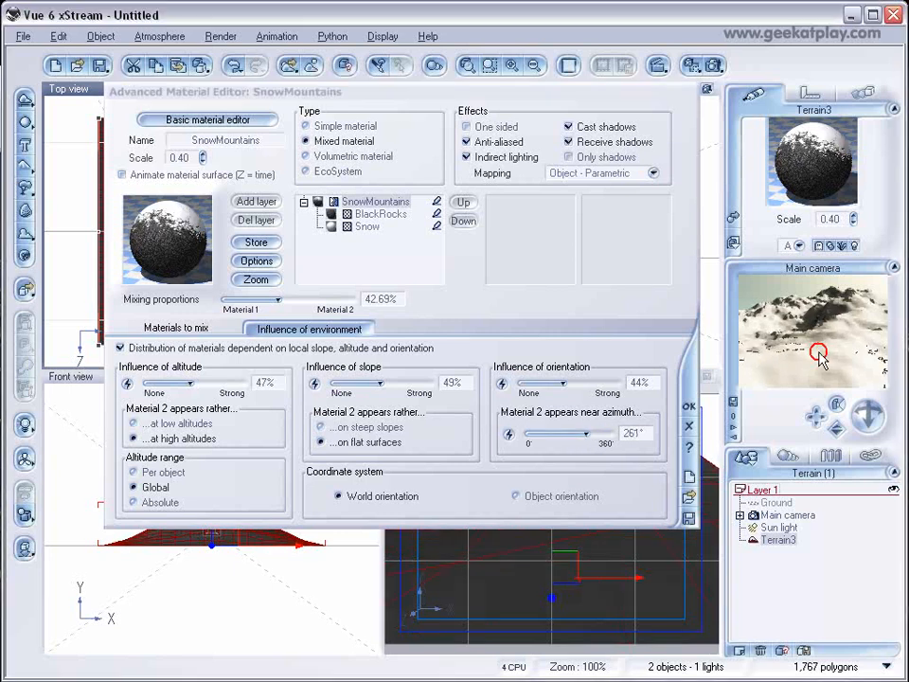
pyautogui.moveTo(585, 432); pyautogui.dragTo(599, 432)
pyautogui.click(823, 352)
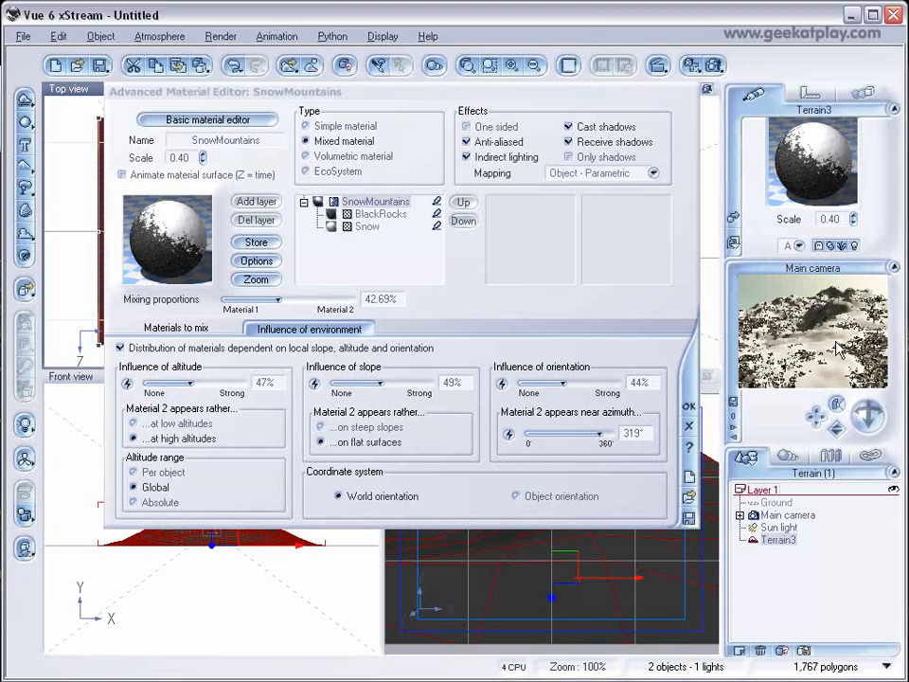
pyautogui.moveTo(599, 432); pyautogui.dragTo(550, 433)
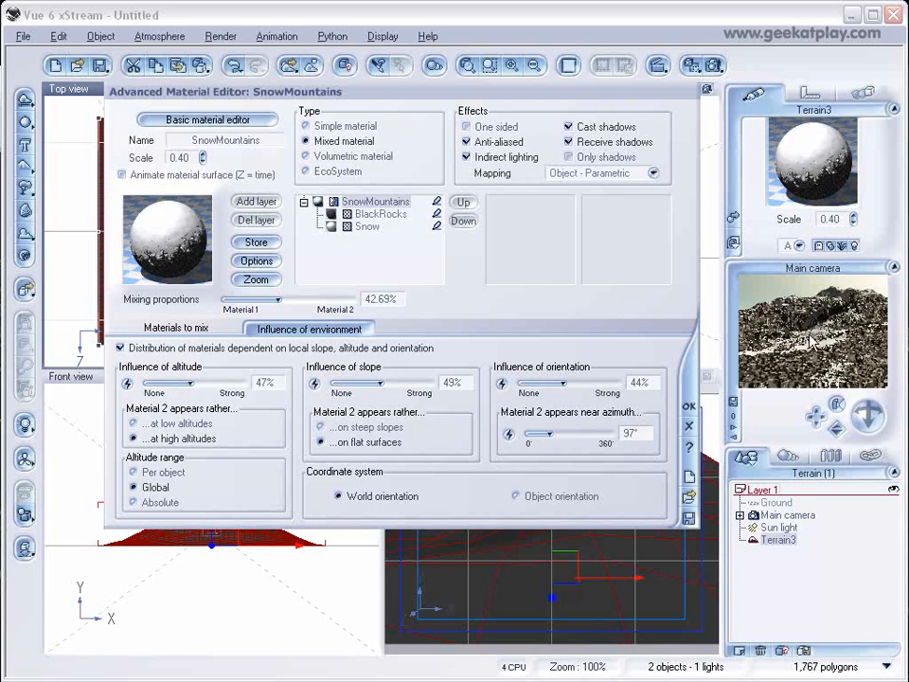
pyautogui.click(810, 341)
pyautogui.moveTo(549, 432); pyautogui.dragTo(555, 433)
pyautogui.click(798, 351)
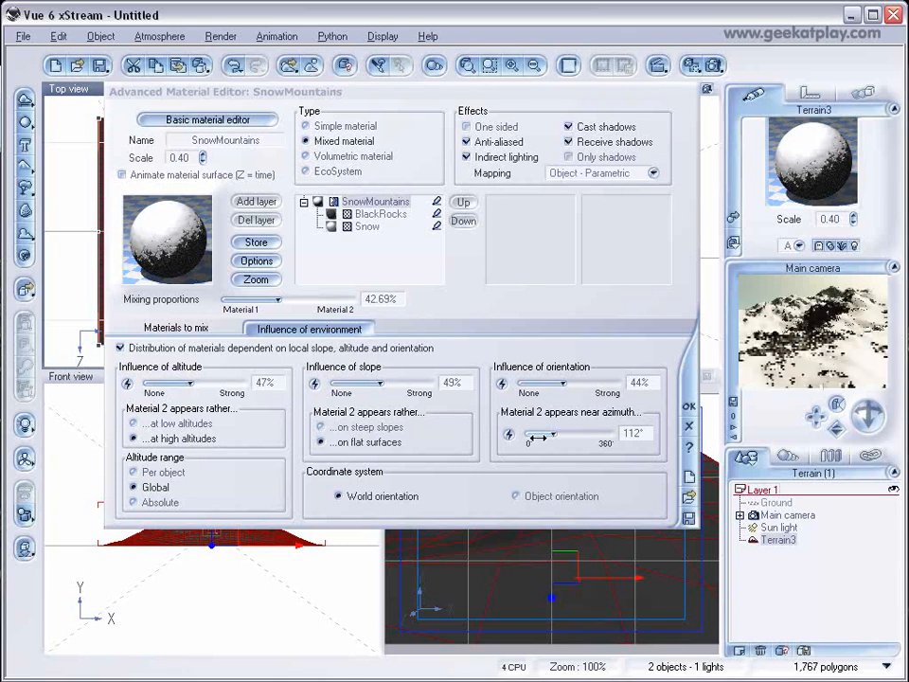
# Step: Try orientation influences of 82% and 16% for the snow, and settle on 35%
pyautogui.moveTo(565, 392); pyautogui.dragTo(535, 393)
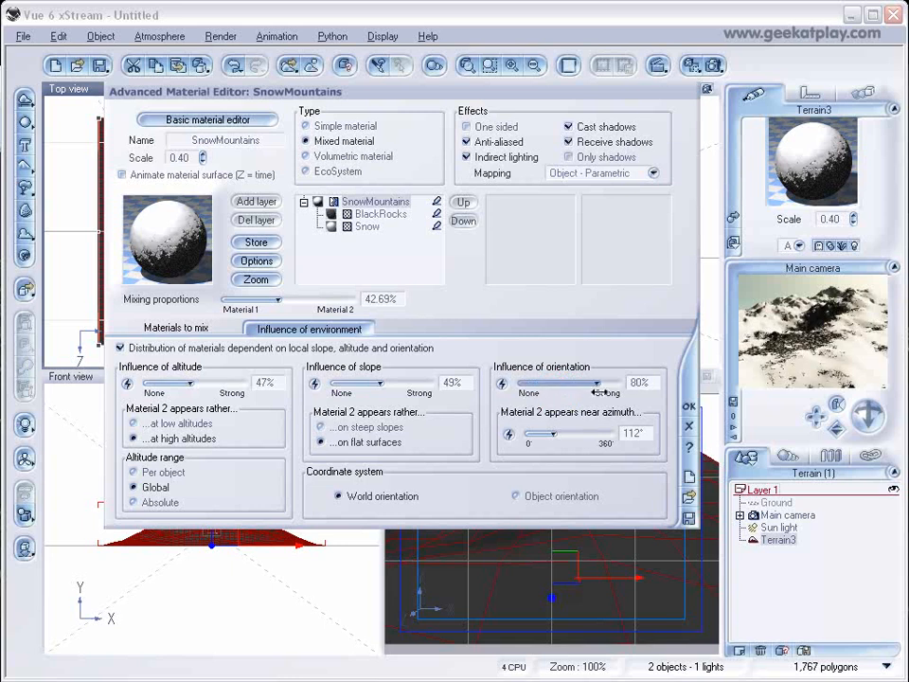
pyautogui.click(796, 349)
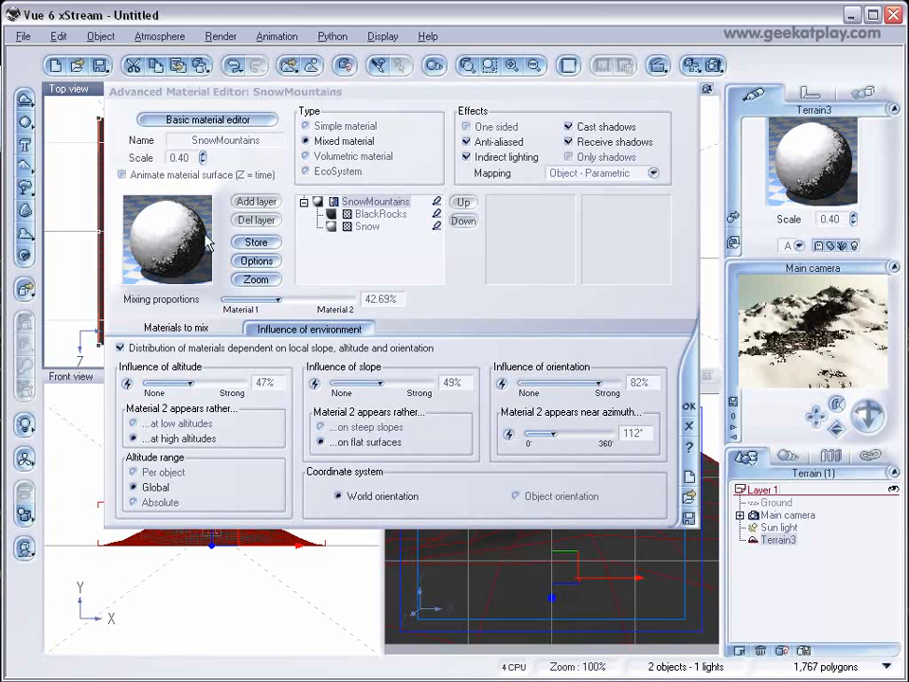
pyautogui.moveTo(589, 388); pyautogui.dragTo(581, 392)
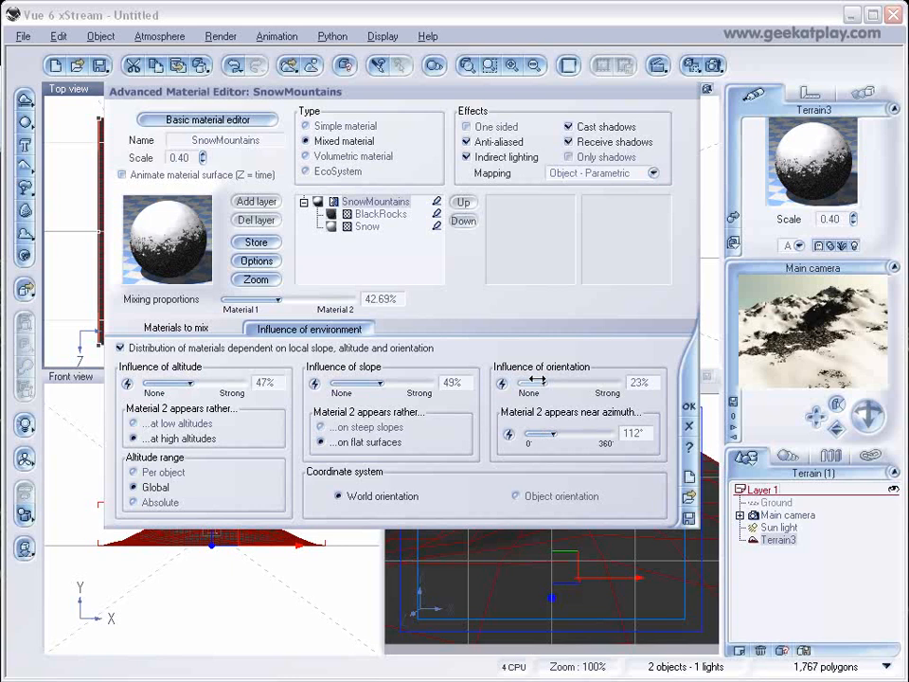
pyautogui.click(818, 323)
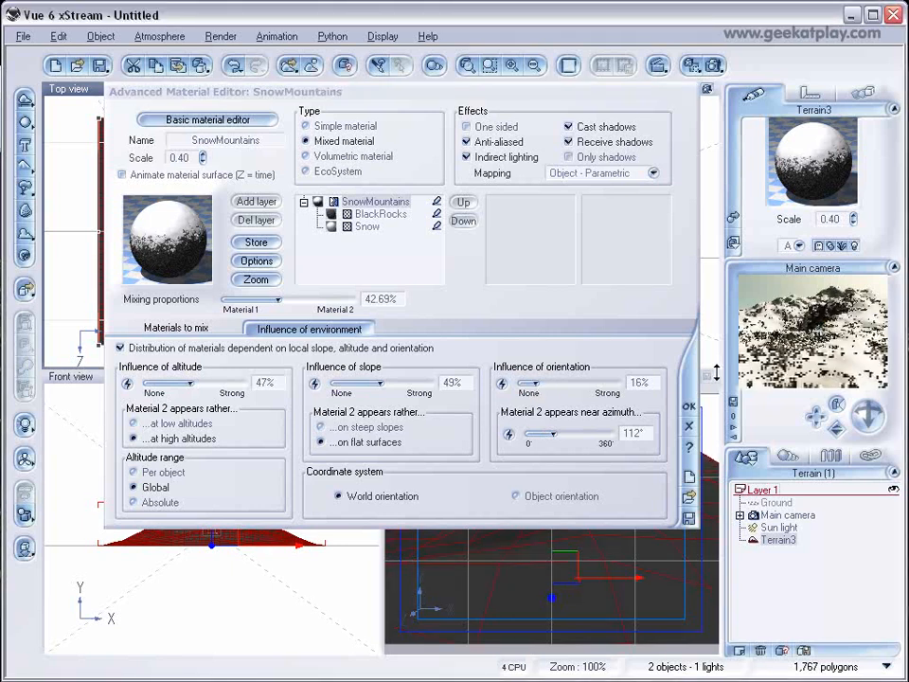
pyautogui.moveTo(530, 386); pyautogui.dragTo(554, 392)
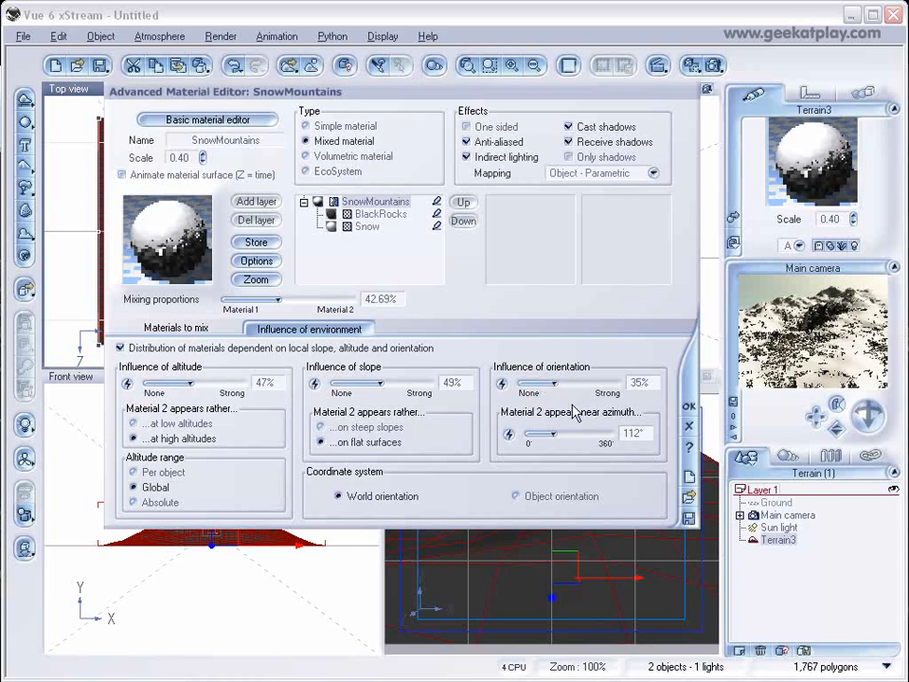
pyautogui.click(814, 365)
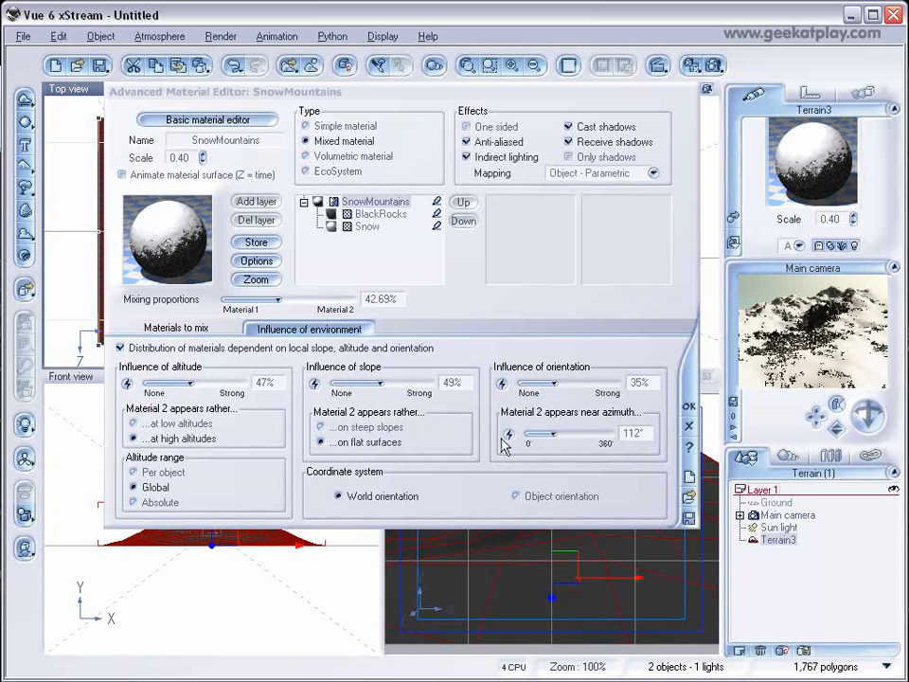
# Step: Try snow azimuths of 141°, 170°, 246°, 272°, 301° and 90°, raising the influence of orientation to 43%
pyautogui.moveTo(553, 434); pyautogui.dragTo(561, 435)
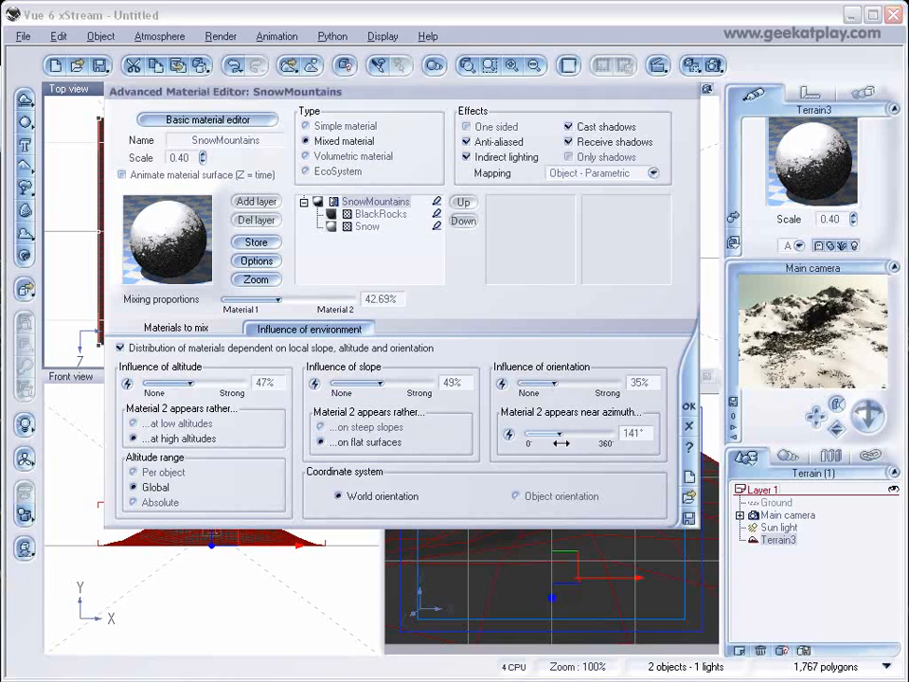
pyautogui.click(781, 304)
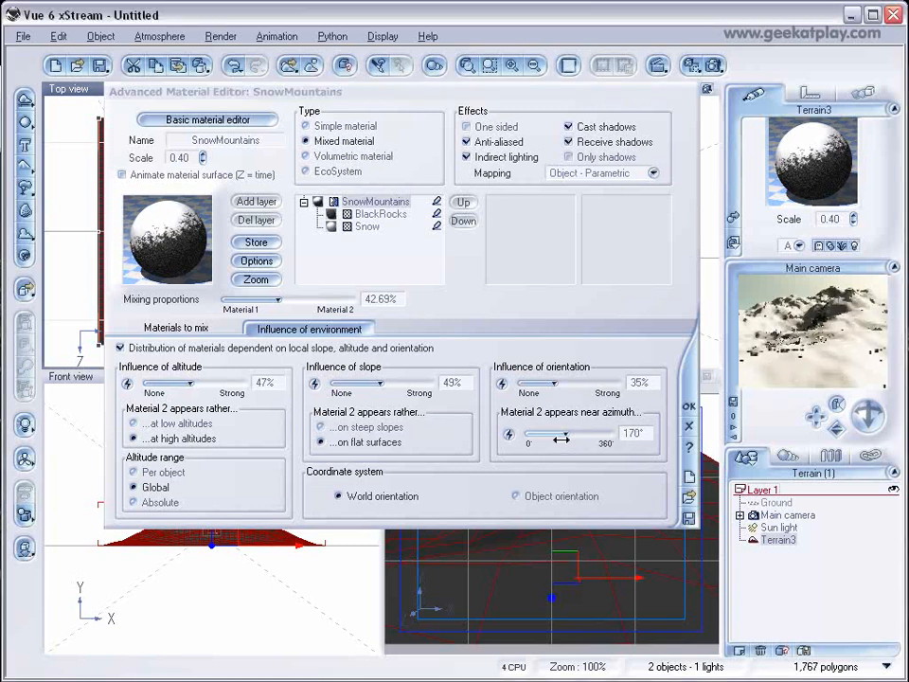
pyautogui.moveTo(565, 434); pyautogui.dragTo(575, 438)
pyautogui.click(807, 331)
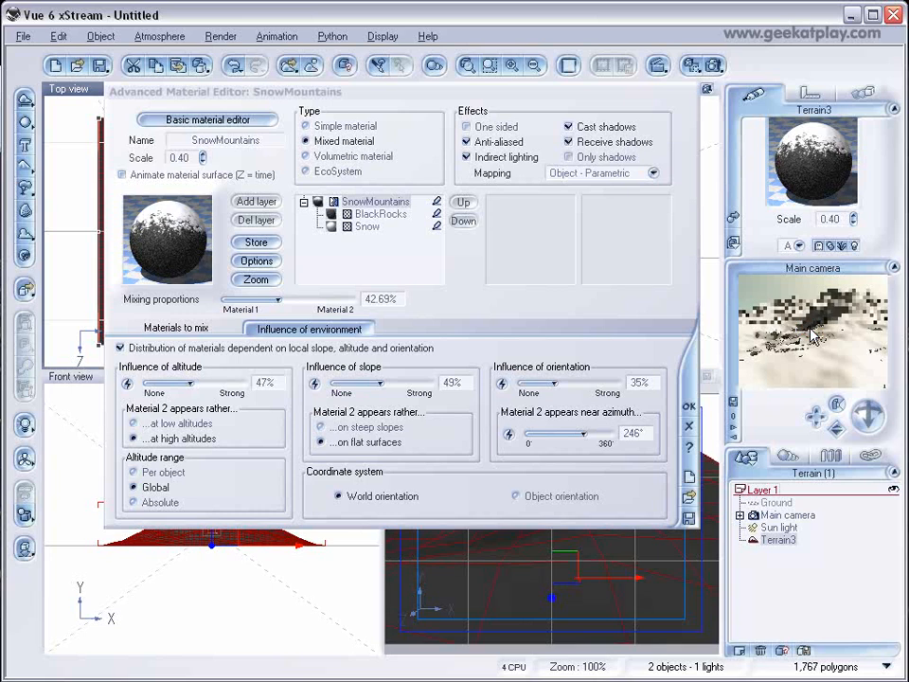
pyautogui.moveTo(581, 434); pyautogui.dragTo(589, 436)
pyautogui.click(552, 386)
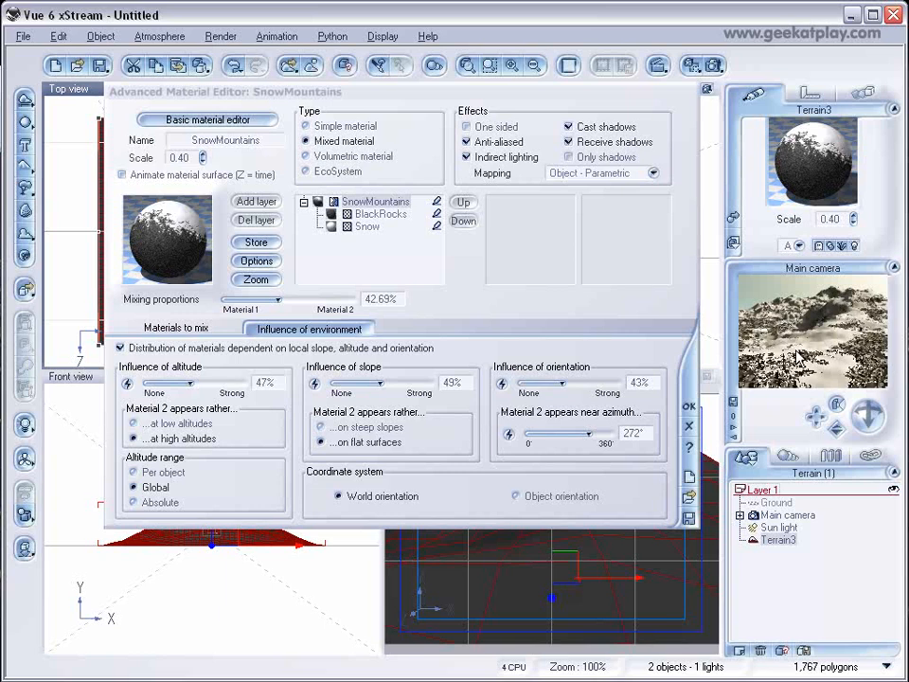
pyautogui.moveTo(588, 432); pyautogui.dragTo(597, 432)
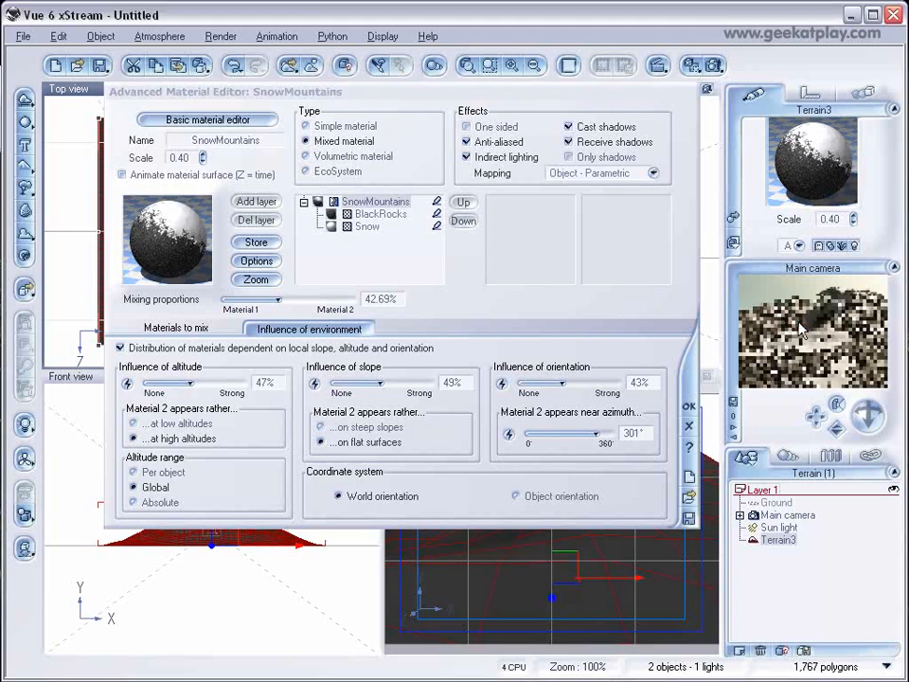
pyautogui.moveTo(597, 433); pyautogui.dragTo(547, 441)
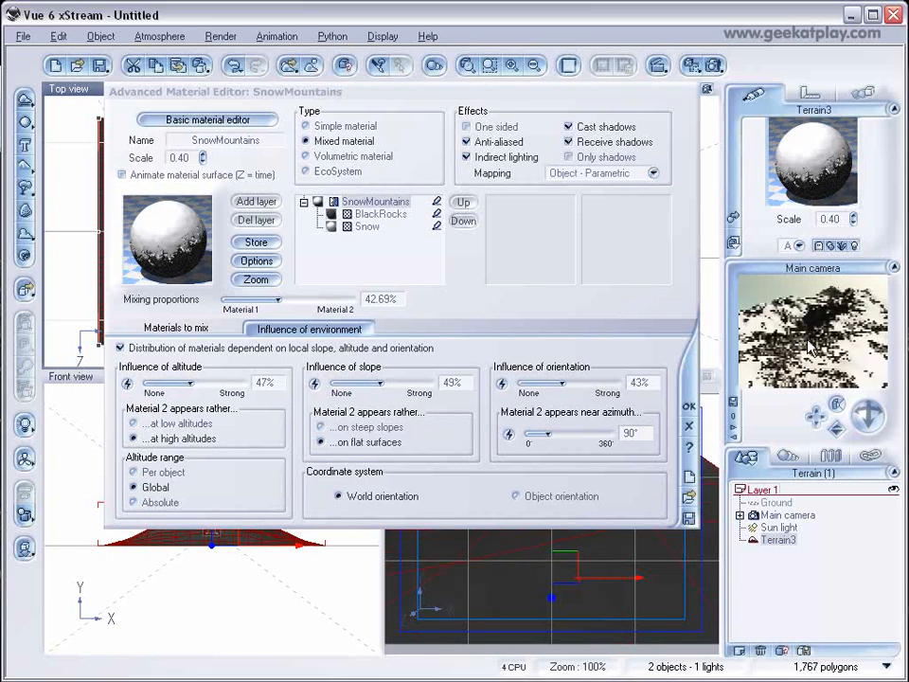
# Step: Compare orientation influences of 18%, 76%, 84% and 14% on the snow in the camera preview
pyautogui.moveTo(562, 386); pyautogui.dragTo(528, 382)
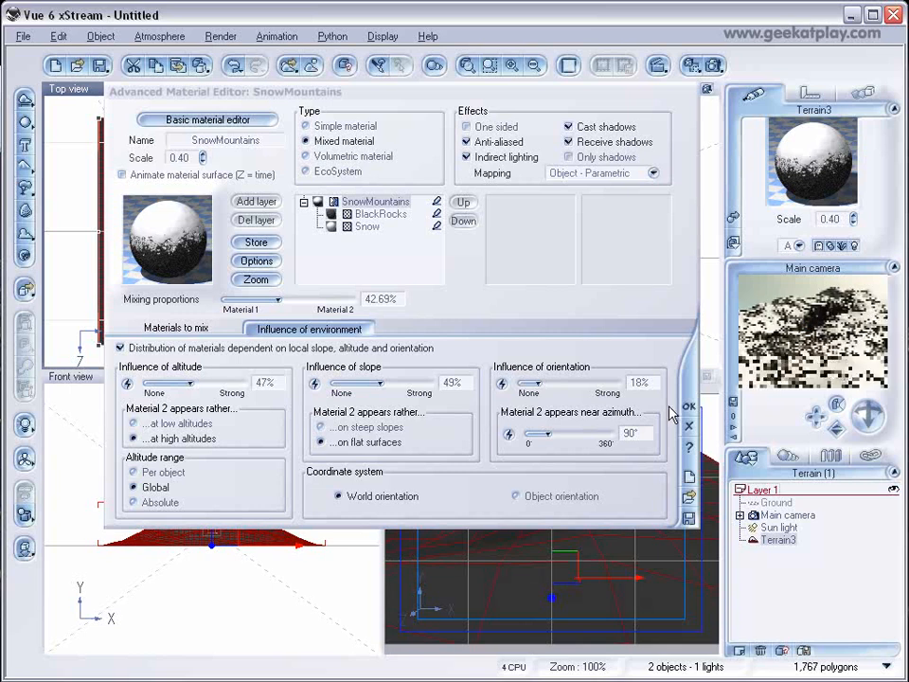
pyautogui.moveTo(536, 383); pyautogui.dragTo(592, 383)
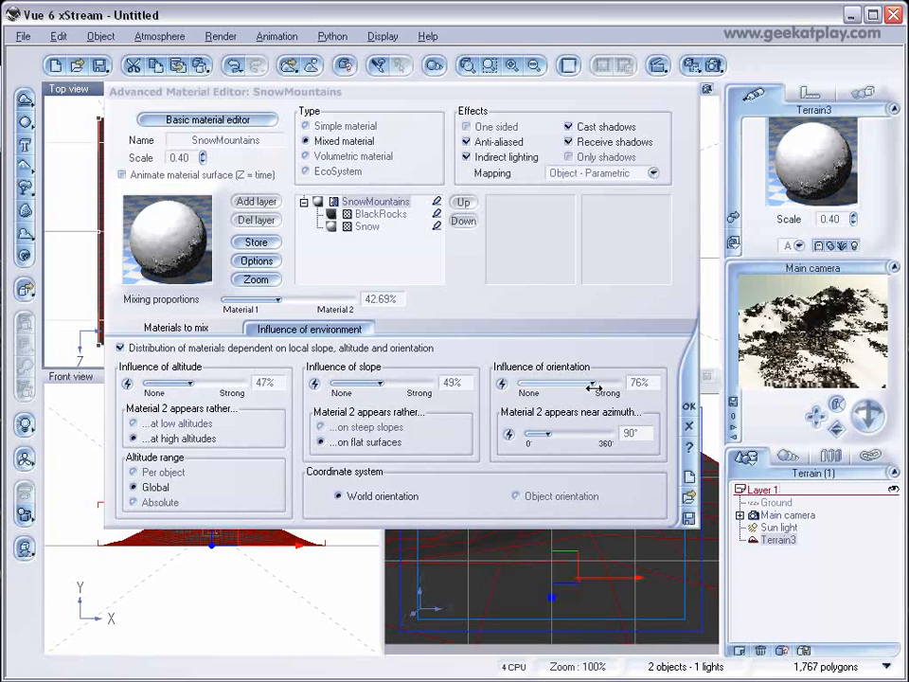
pyautogui.moveTo(593, 390); pyautogui.dragTo(601, 388)
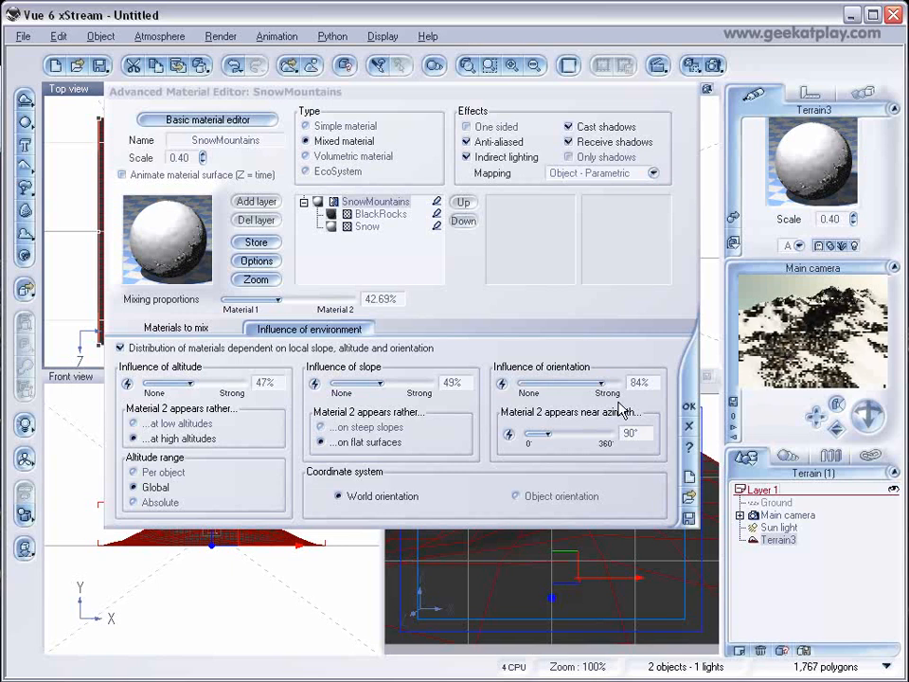
pyautogui.moveTo(600, 388); pyautogui.dragTo(535, 398)
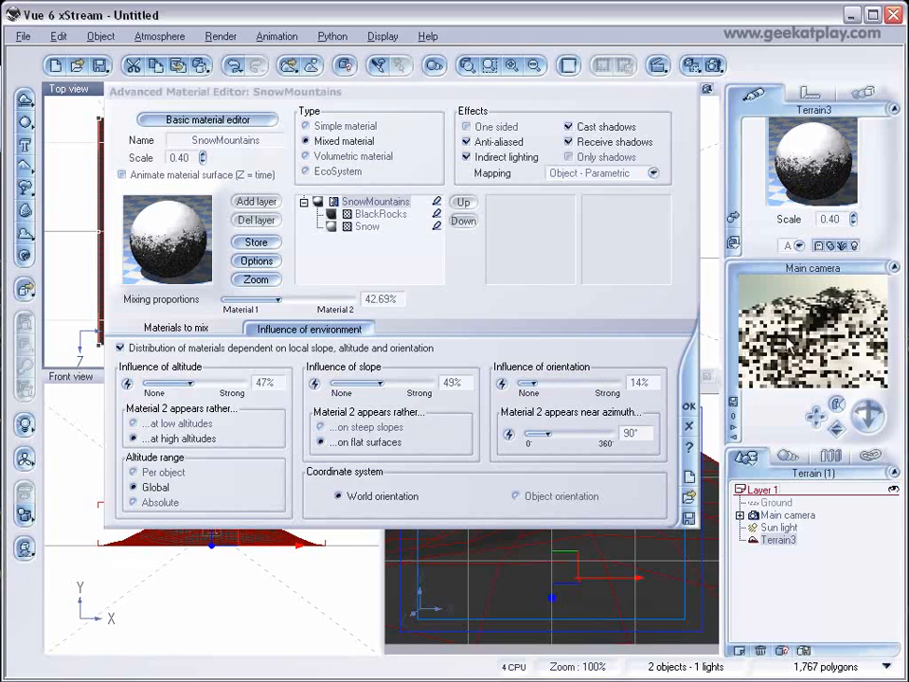
# Step: Set the altitude and orientation influences to 61% and 23%, the mixing proportions to 40.69%, and the snow's azimuth to 119°
pyautogui.moveTo(190, 382); pyautogui.dragTo(205, 383)
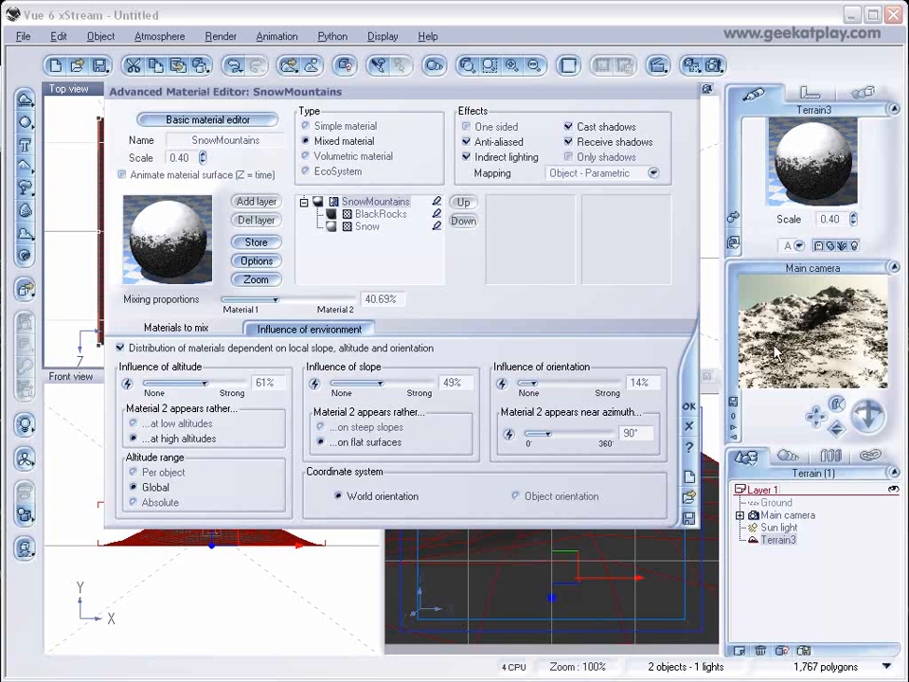
pyautogui.moveTo(548, 433); pyautogui.dragTo(555, 434)
pyautogui.click(812, 349)
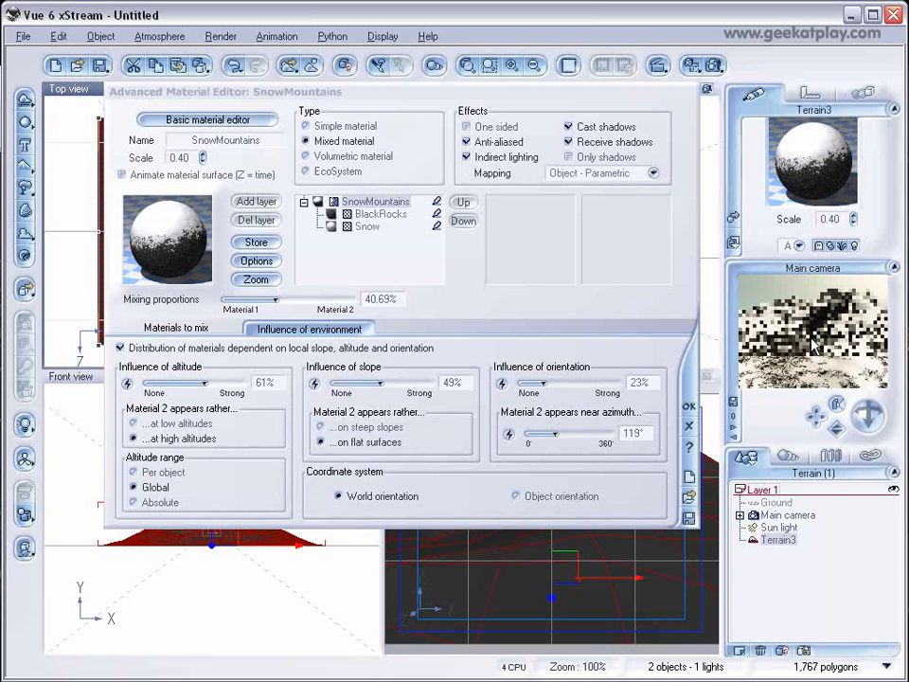
# Step: Set the influence of slope to 33% and try the snow's azimuth at 152° before moving it to 217°
pyautogui.moveTo(549, 441); pyautogui.dragTo(562, 437)
pyautogui.click(807, 351)
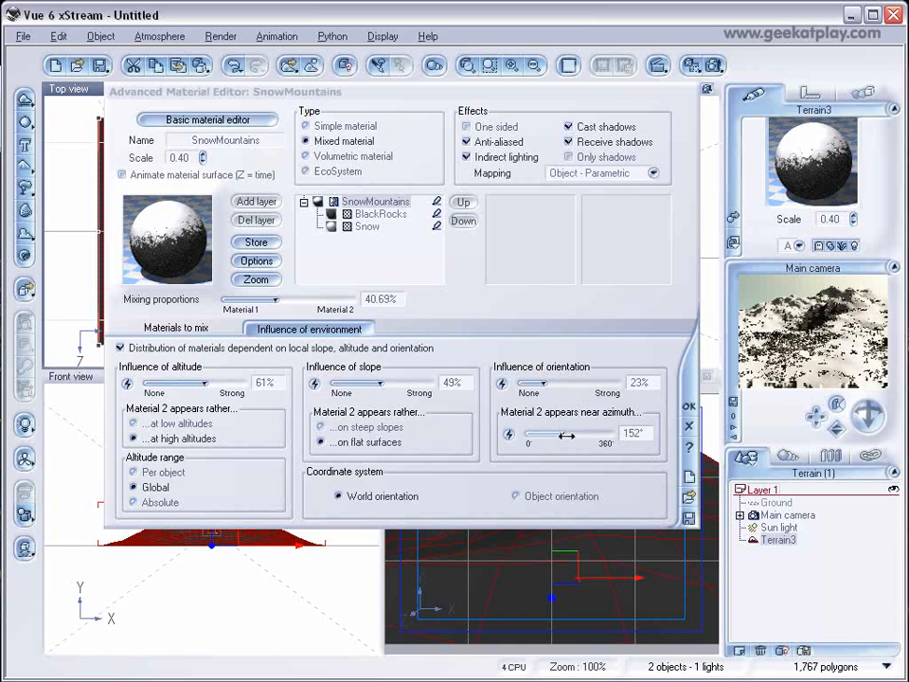
pyautogui.click(383, 385)
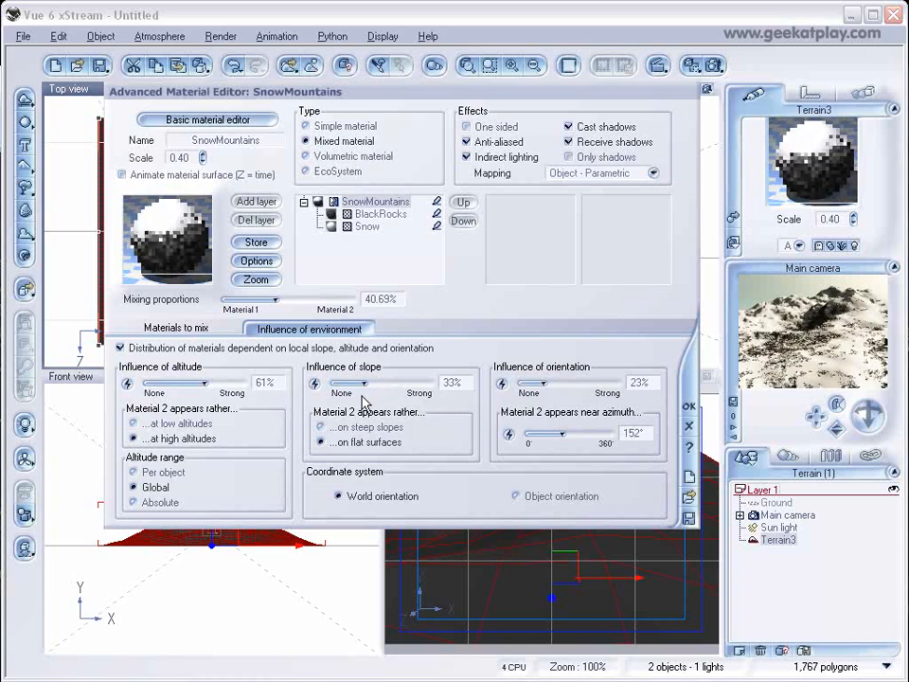
pyautogui.moveTo(570, 439); pyautogui.dragTo(574, 440)
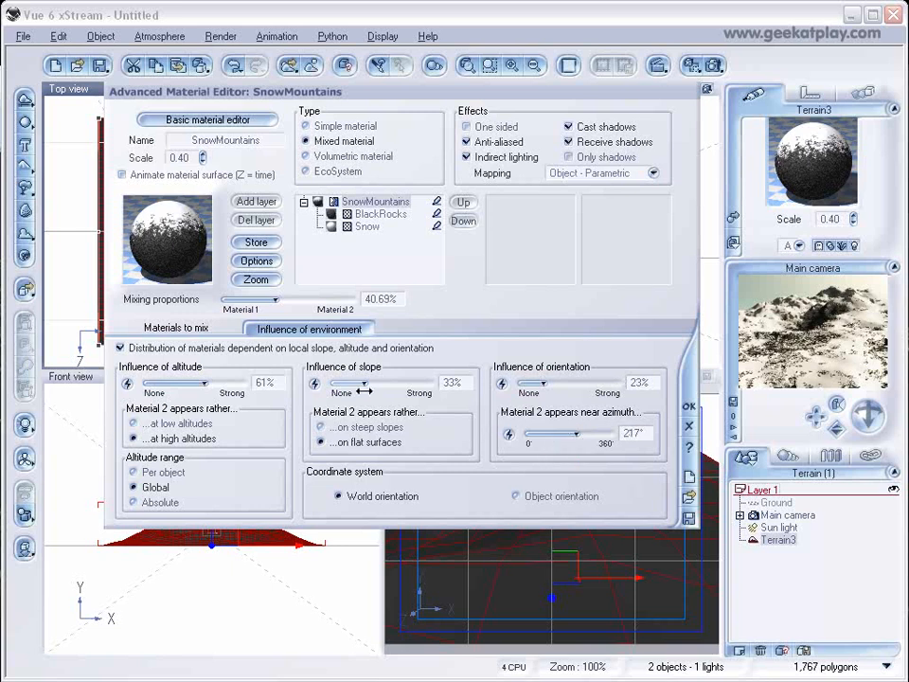
# Step: Try slope influences of 77%, 12% and 82% on the snow, with its azimuth set to 65°
pyautogui.moveTo(392, 391); pyautogui.dragTo(394, 391)
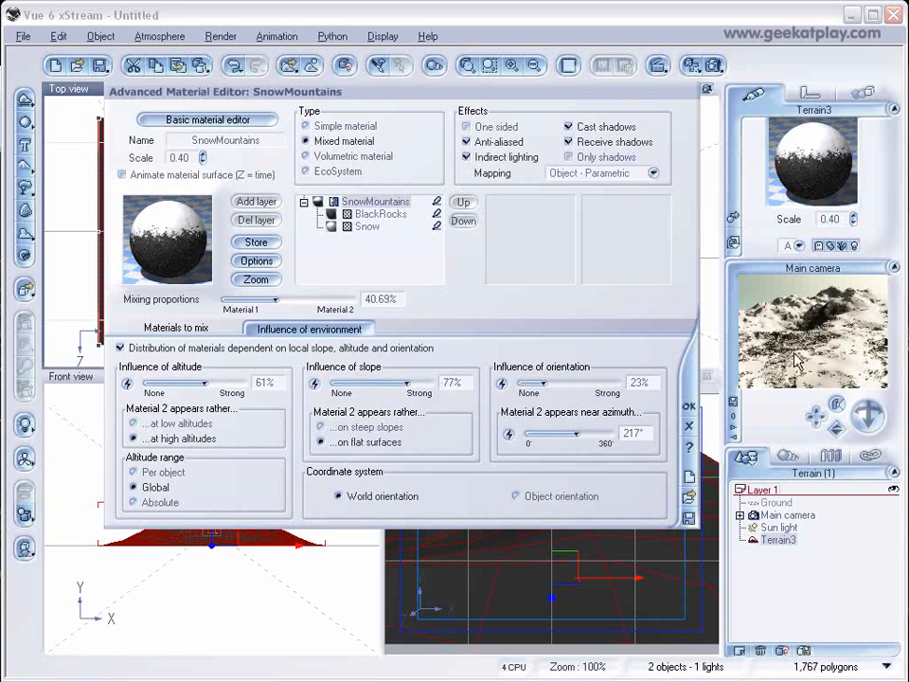
pyautogui.moveTo(573, 439); pyautogui.dragTo(534, 442)
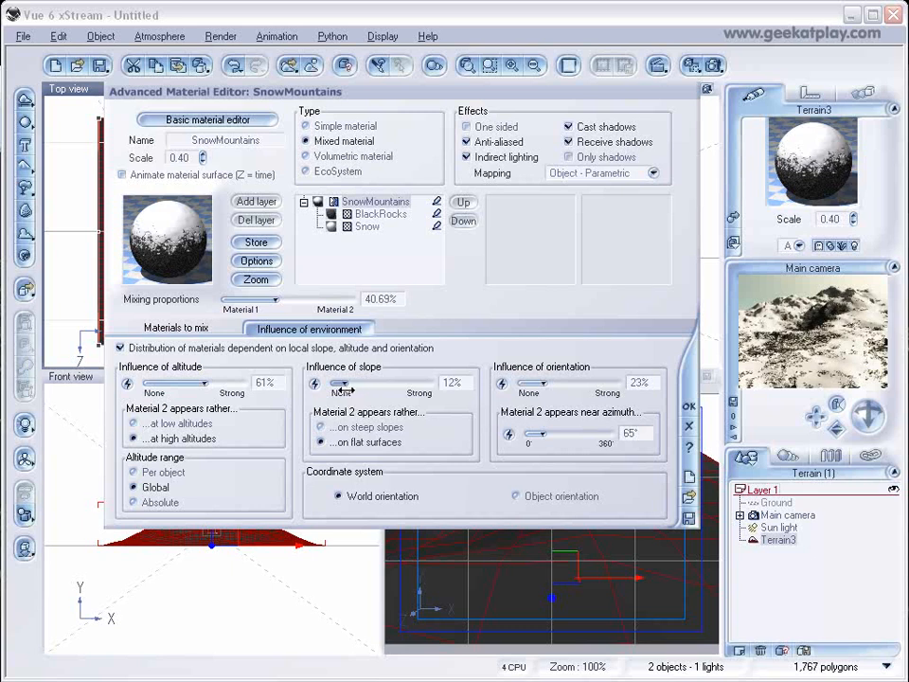
pyautogui.moveTo(341, 384); pyautogui.dragTo(369, 383)
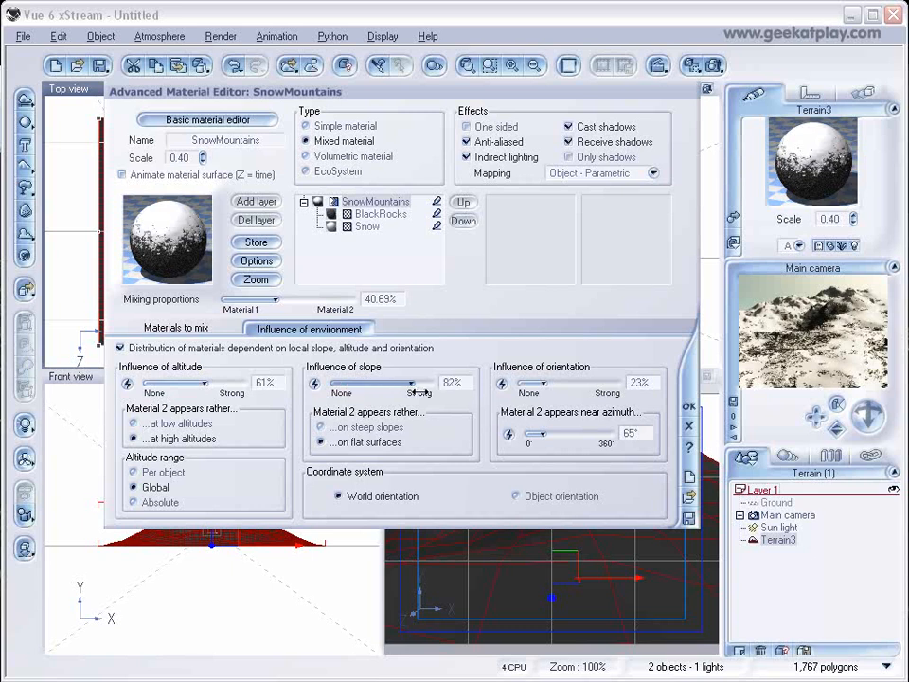
# Step: Set the influence of slope to 72%, the influence of orientation to 66% and the snow's azimuth to 134°, and apply the material
pyautogui.moveTo(537, 382); pyautogui.dragTo(595, 388)
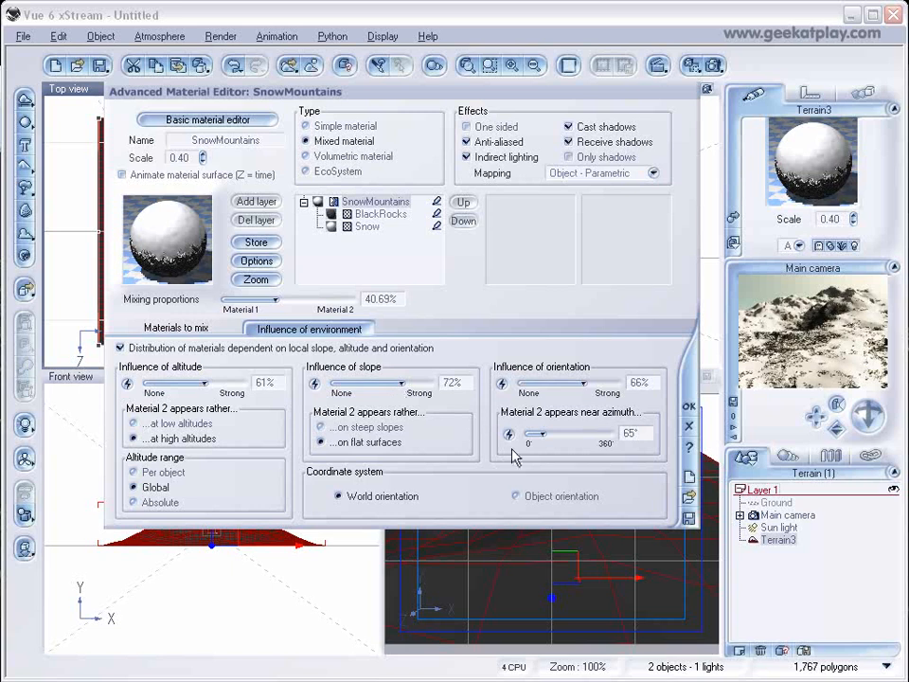
pyautogui.moveTo(542, 438); pyautogui.dragTo(551, 437)
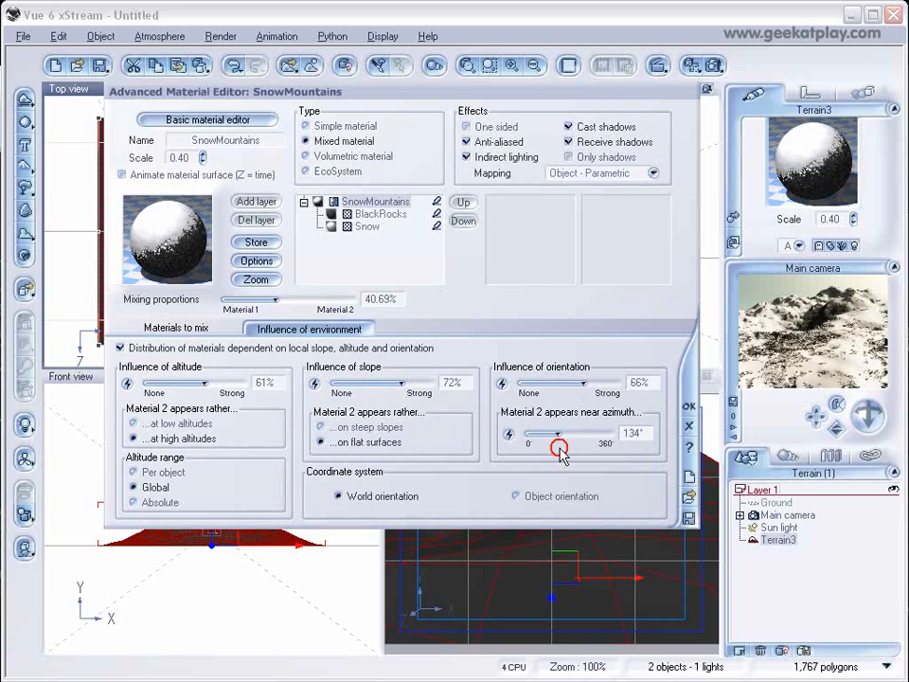
pyautogui.click(696, 408)
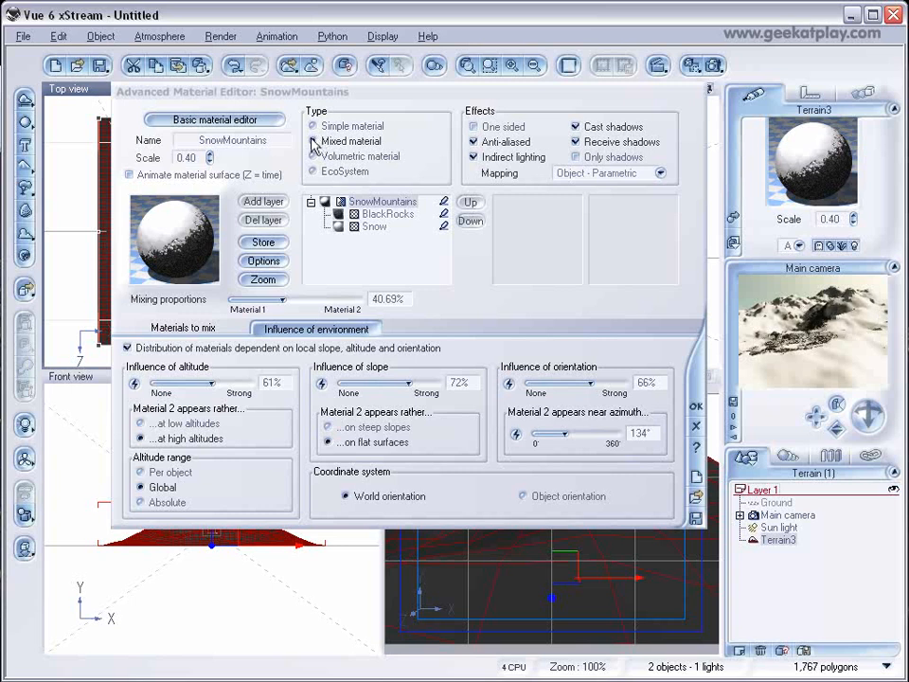
# Step: Compare smooth blending strips of 62%, 5% and 64% between the BlackRocks and Snow materials
pyautogui.click(184, 328)
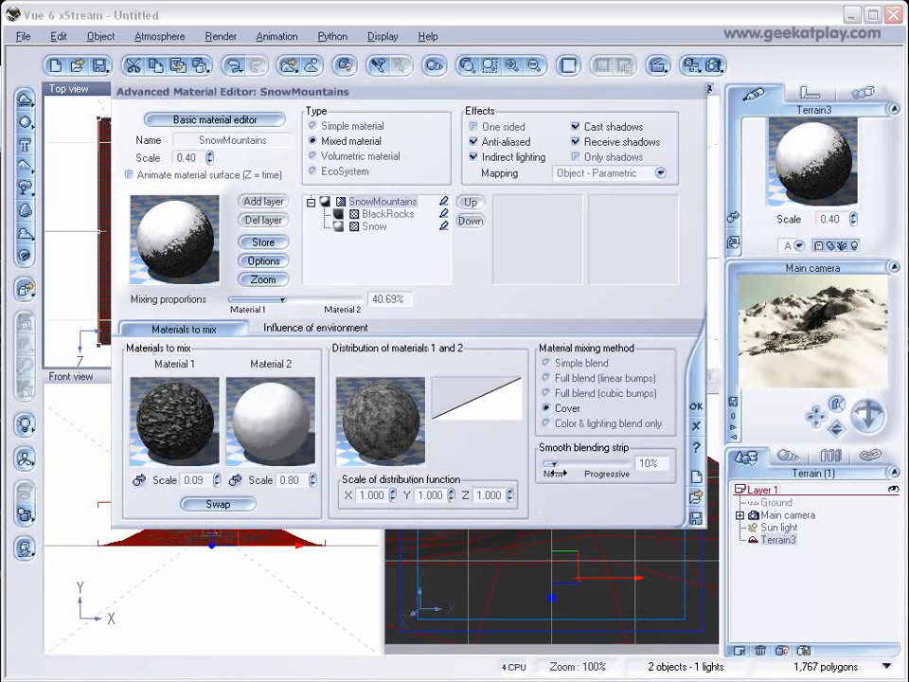
pyautogui.moveTo(572, 470); pyautogui.dragTo(595, 470)
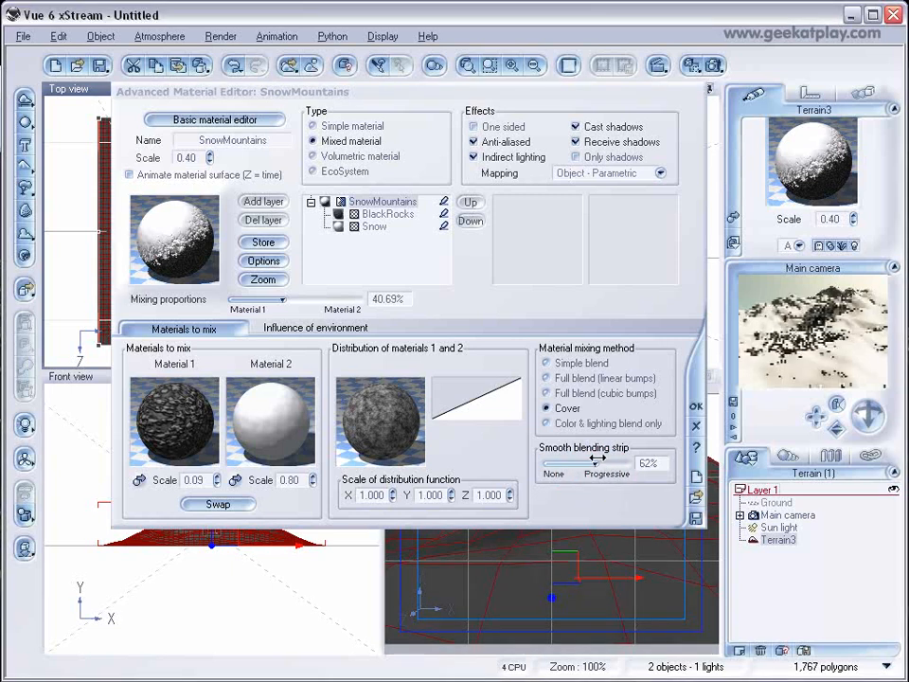
pyautogui.moveTo(595, 470); pyautogui.dragTo(559, 464)
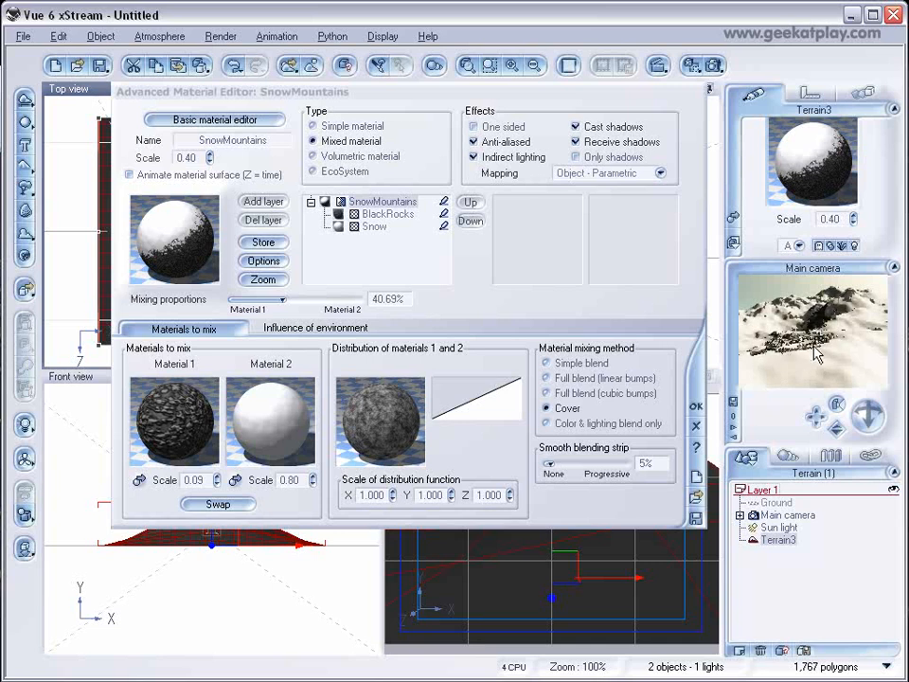
pyautogui.moveTo(552, 471); pyautogui.dragTo(598, 473)
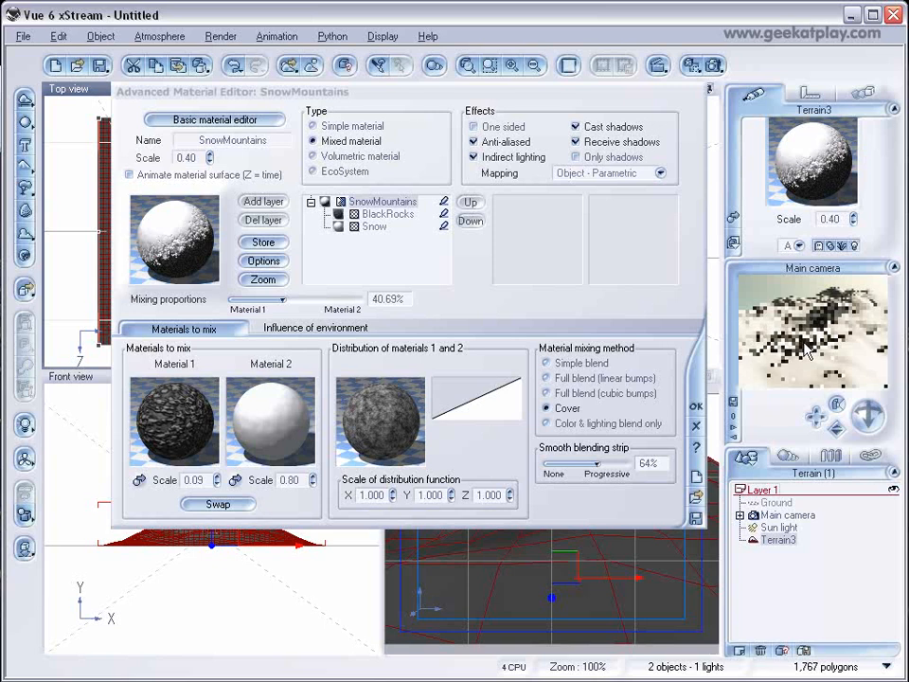
# Step: Set the mixing proportions to 33.36% and the smooth blending strip to 43%, and apply the SnowMountains material
pyautogui.moveTo(282, 301); pyautogui.dragTo(277, 303)
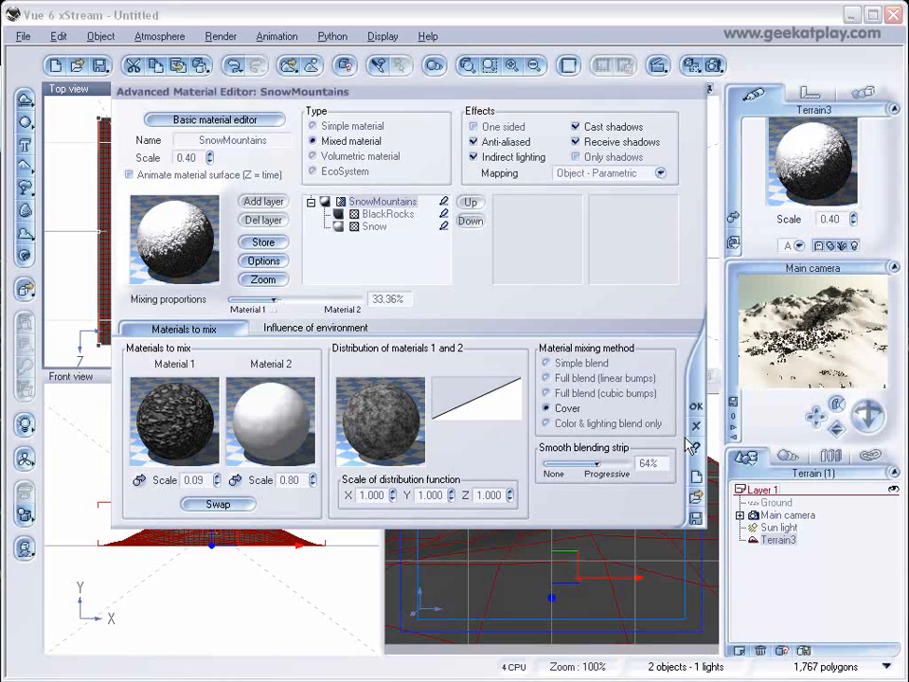
pyautogui.click(812, 350)
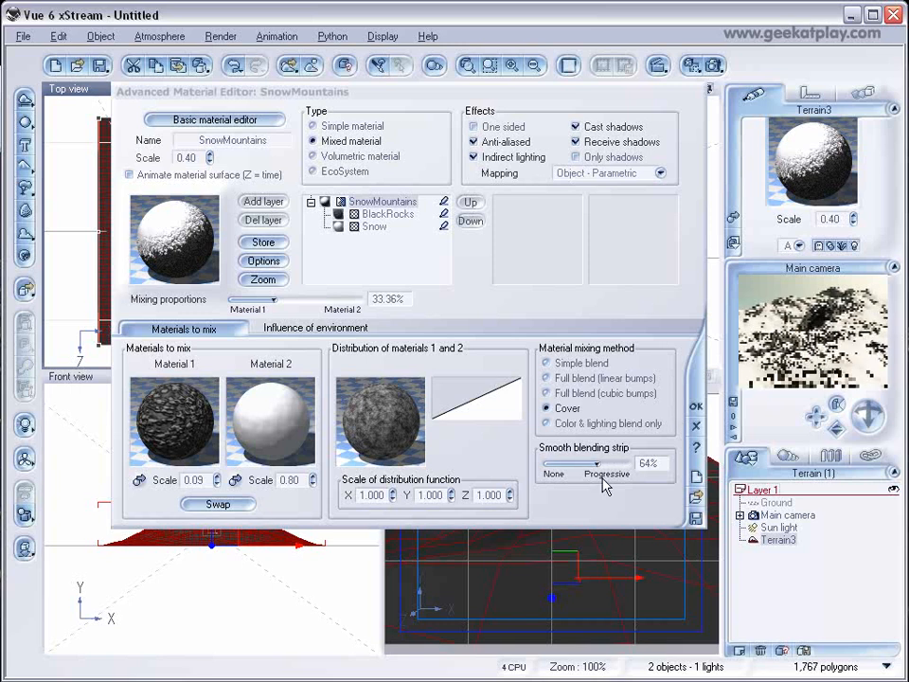
pyautogui.moveTo(596, 464); pyautogui.dragTo(581, 465)
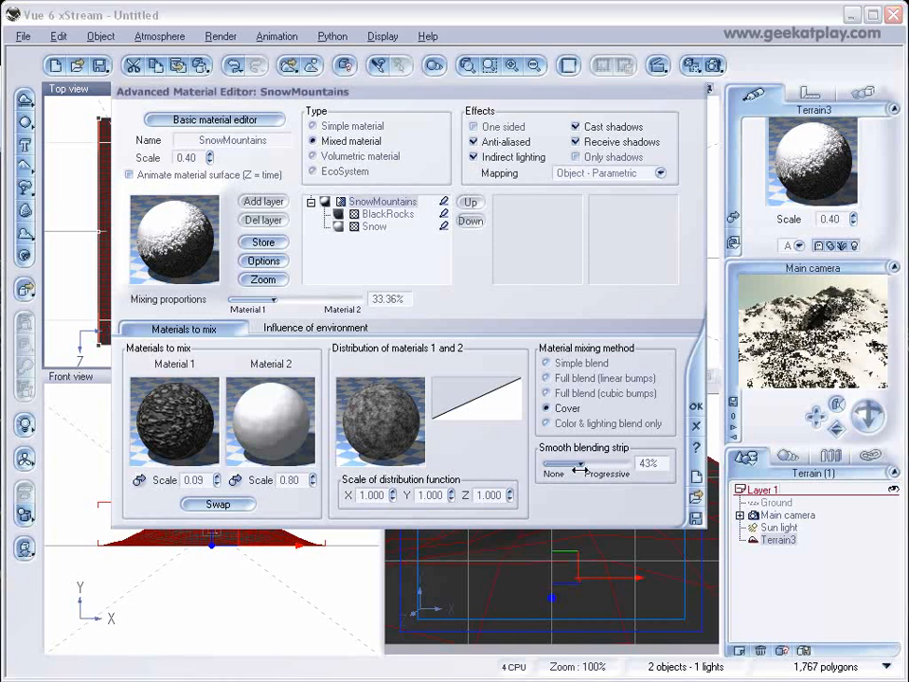
pyautogui.click(697, 409)
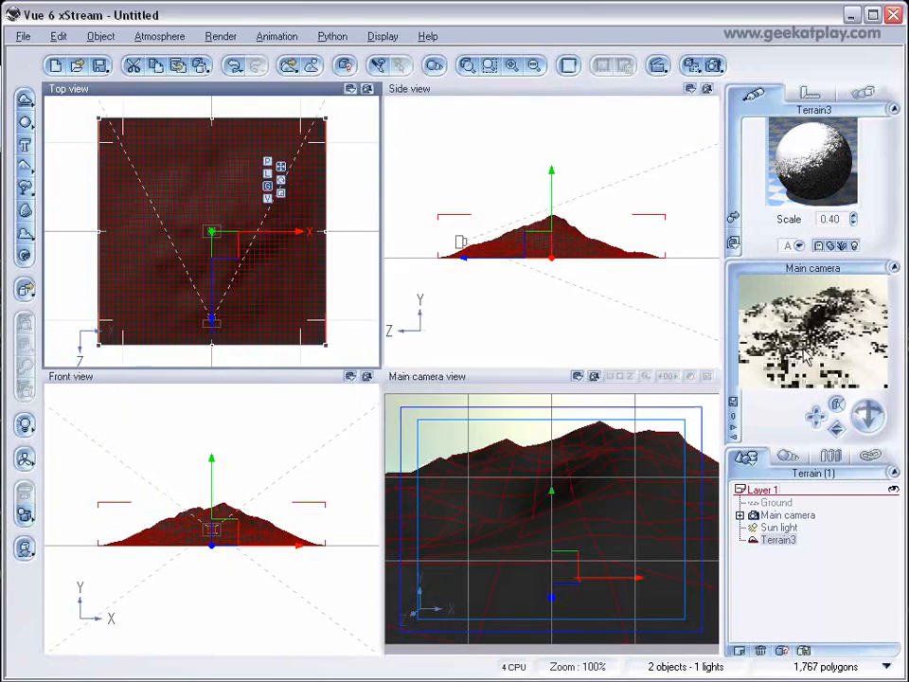
# Step: Configure rendering to screen at 640x480 with Preview quality and start the render
pyautogui.click(709, 65)
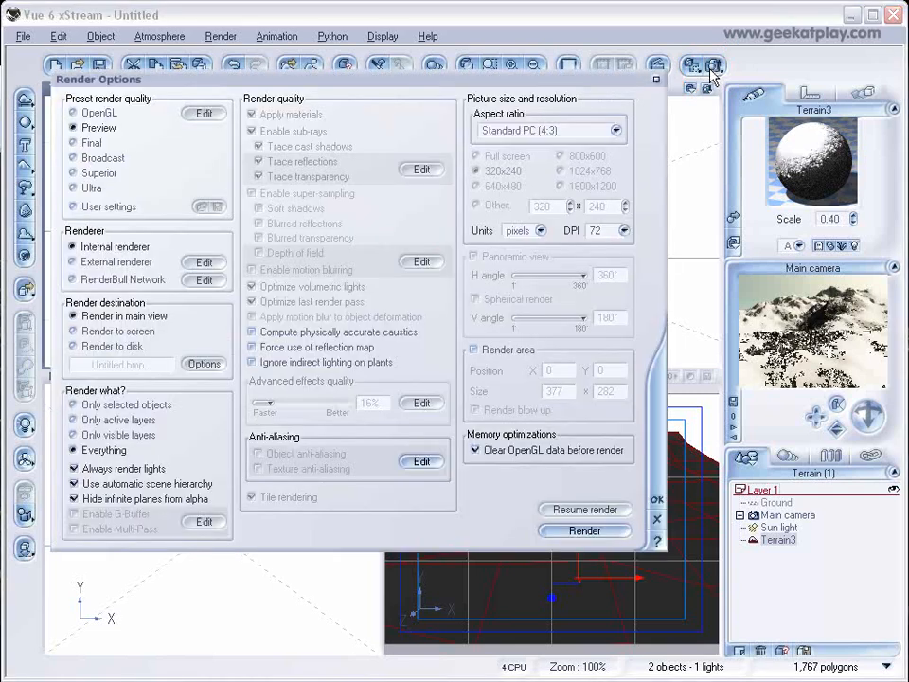
pyautogui.click(73, 331)
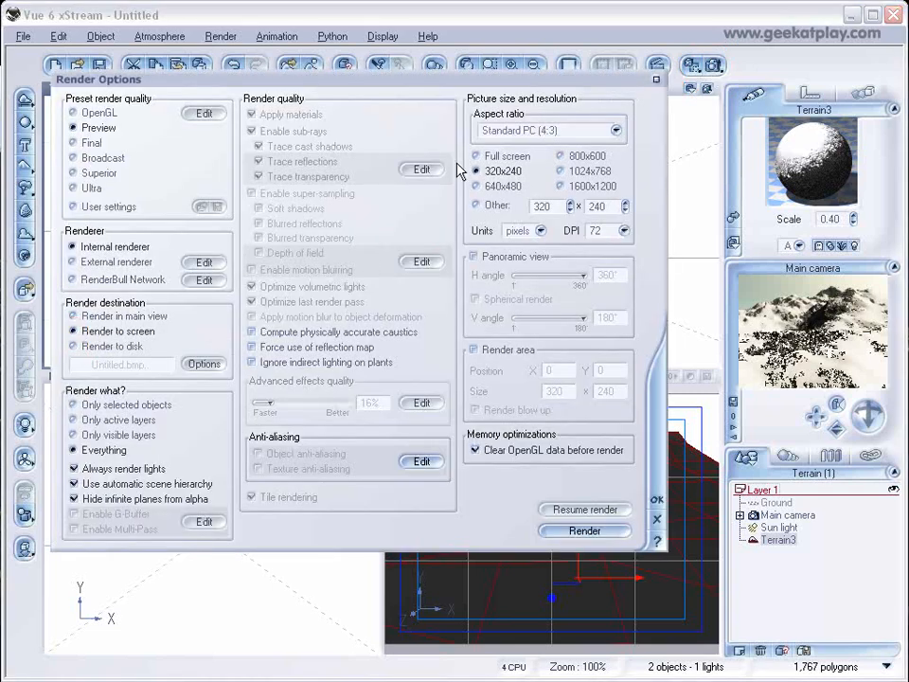
pyautogui.moveTo(471, 92); pyautogui.dragTo(584, 140)
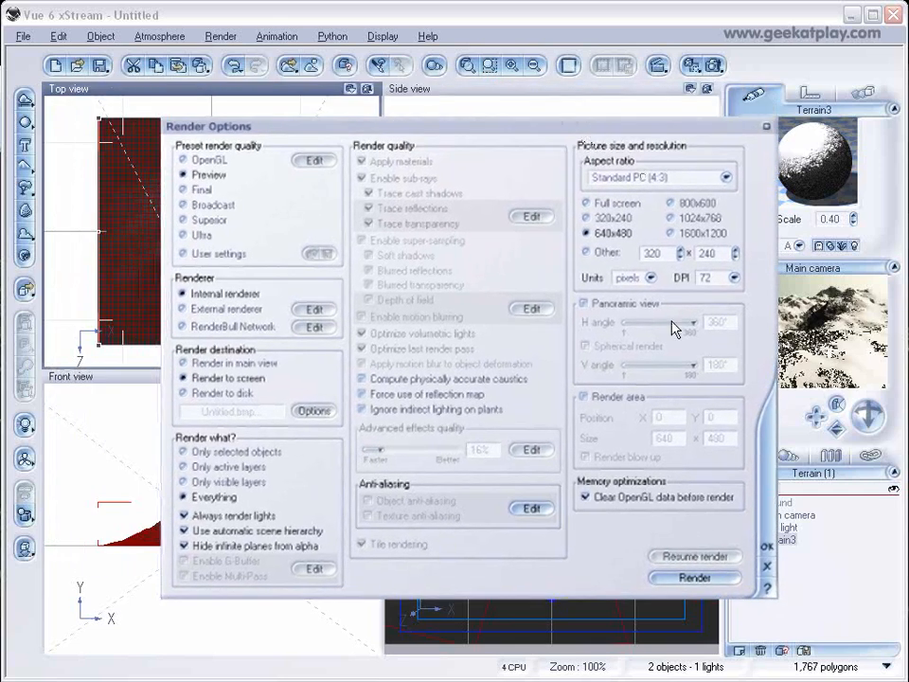
pyautogui.click(768, 546)
pyautogui.click(715, 66)
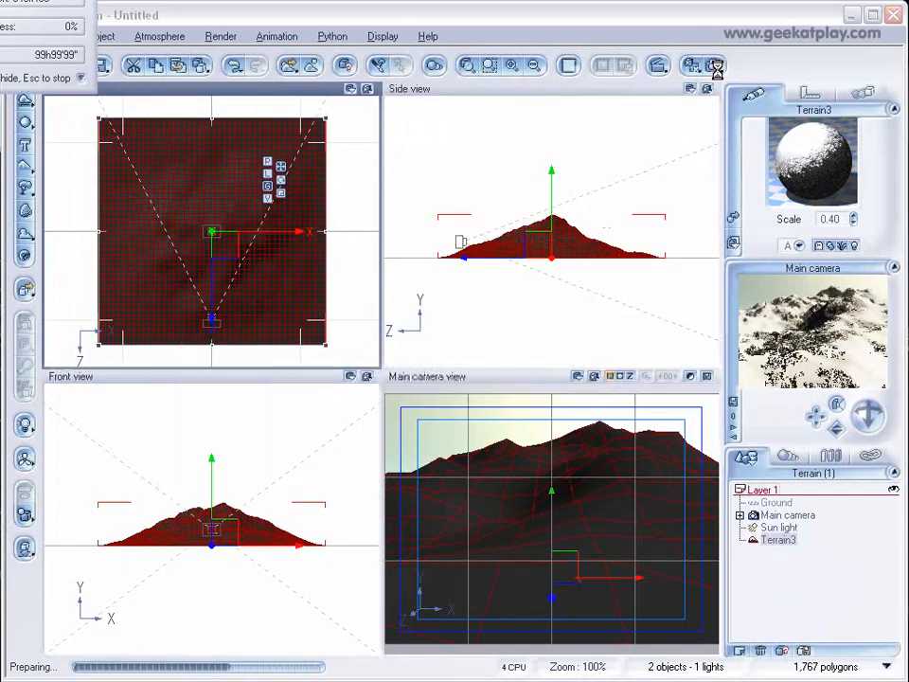